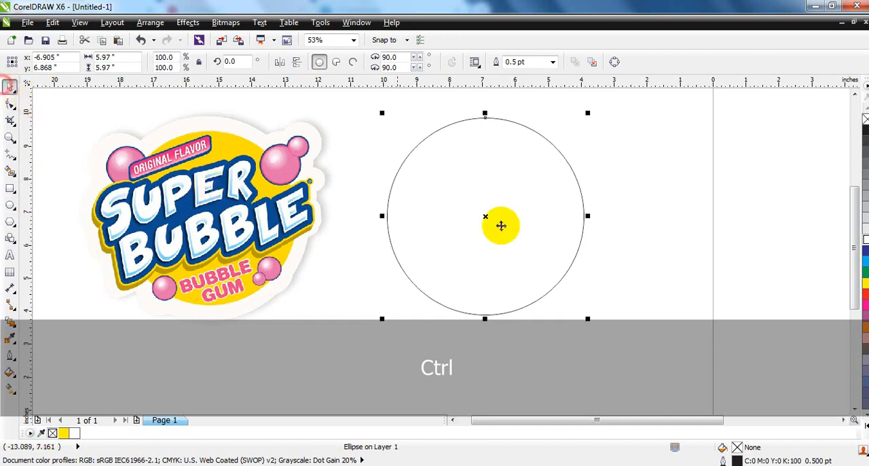
# Step: Fill the large circle white and add a concentric duplicate scaled to about 89.5%, filled yellow
pyautogui.moveTo(485, 216); pyautogui.dragTo(484, 221)
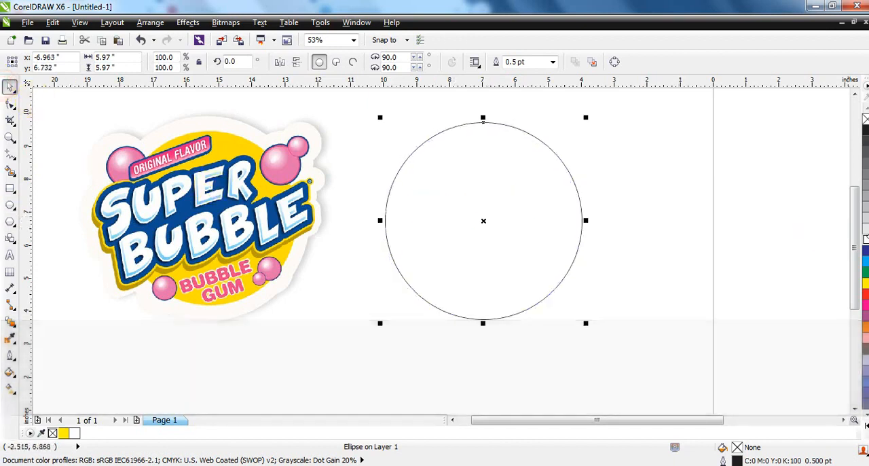
pyautogui.click(866, 239)
pyautogui.press('KP_Add')
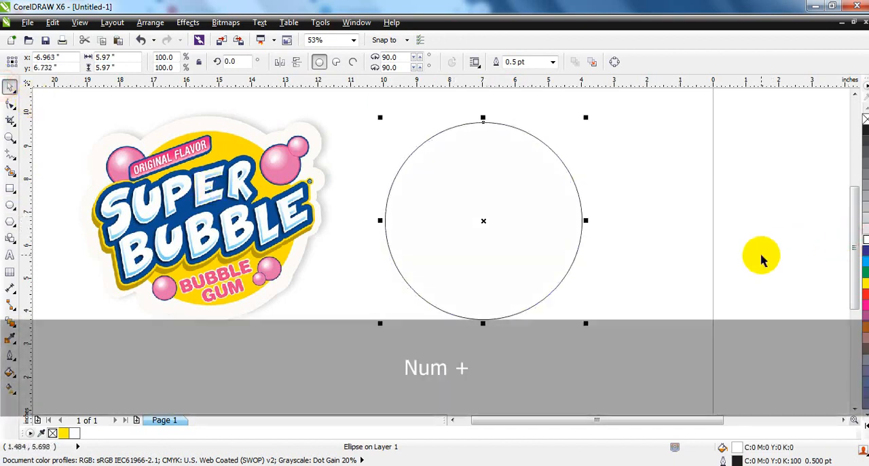
pyautogui.moveTo(588, 119); pyautogui.dragTo(576, 129)
pyautogui.click(866, 284)
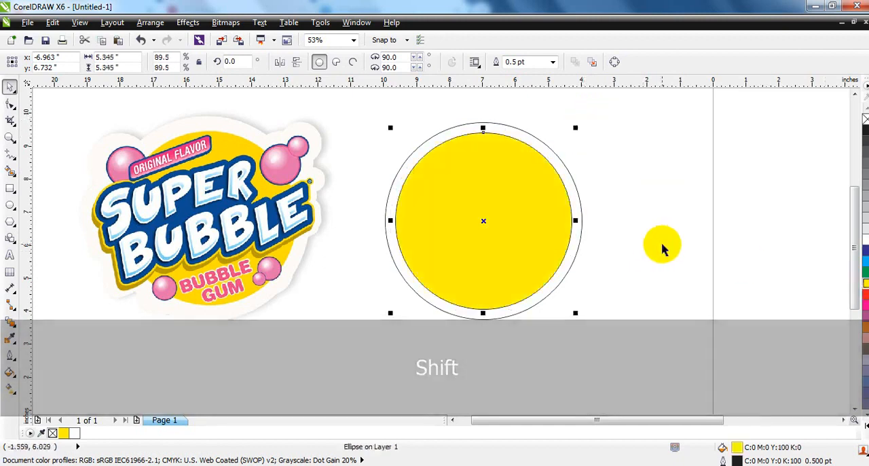
pyautogui.click(662, 245)
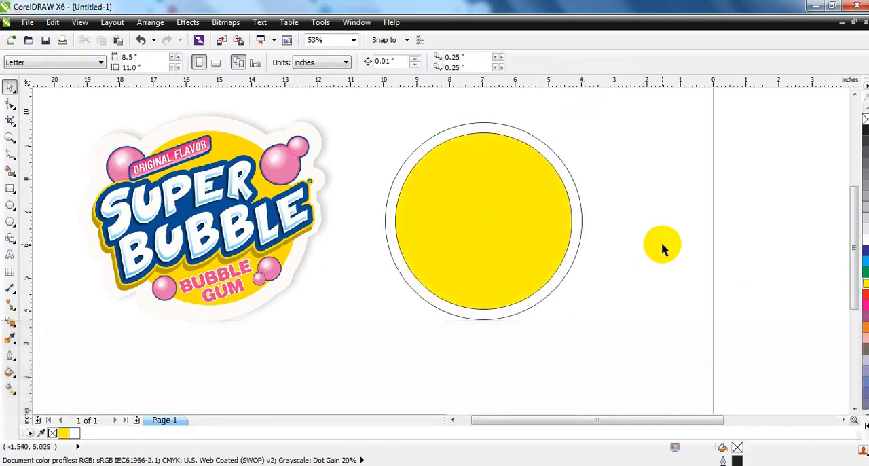
# Step: Add the artistic text "SUPER BUBBLE" on two lines below the circles
pyautogui.click(10, 254)
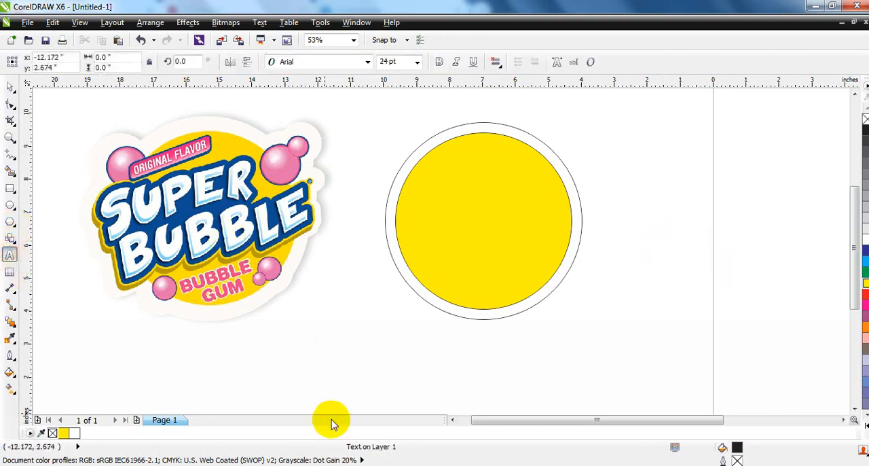
pyautogui.press('capslock')
pyautogui.write('SUPER')
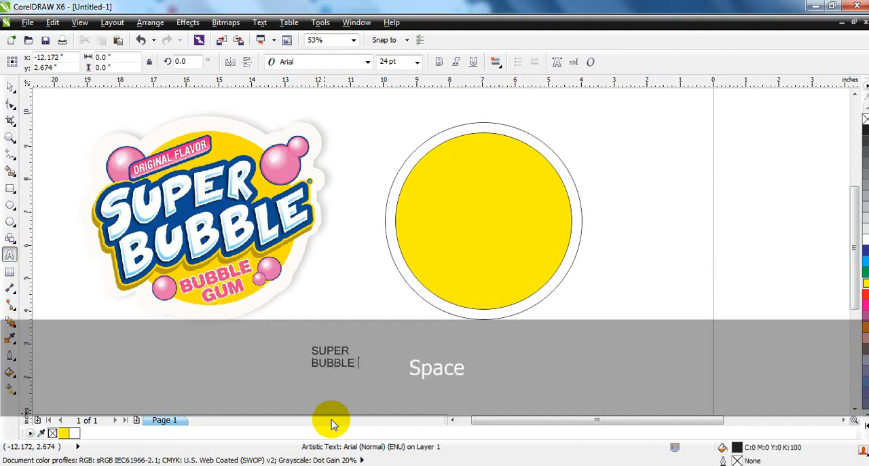
pyautogui.click(10, 87)
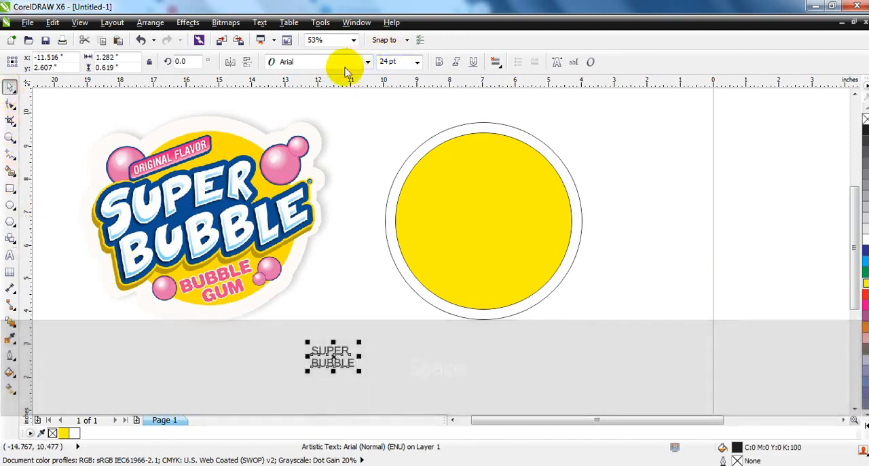
# Step: Set the SUPER BUBBLE text's font to Informal011 BT and enlarge it to about 6.3 inches wide
pyautogui.click(344, 66)
pyautogui.click(337, 87)
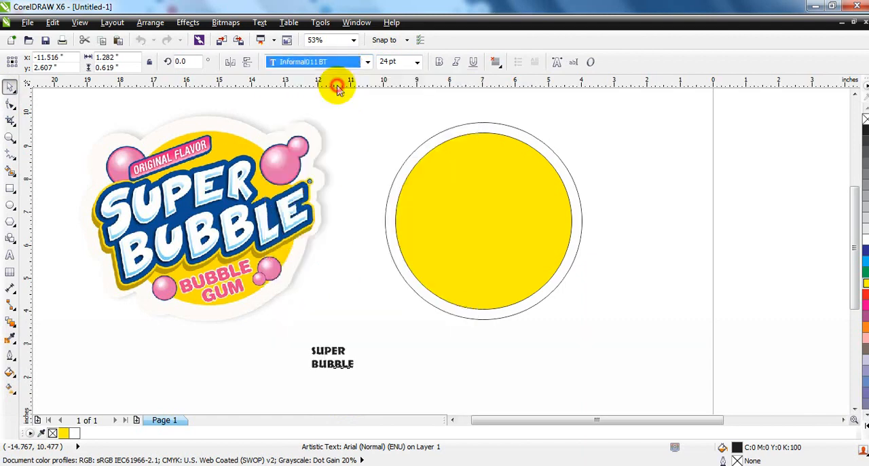
pyautogui.moveTo(358, 342); pyautogui.dragTo(524, 258)
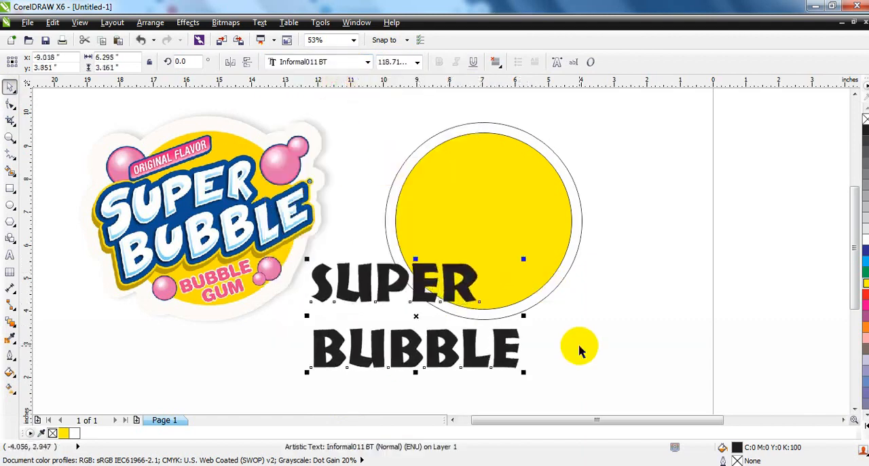
# Step: Break the text apart into separate lines and move SUPER down closer to BUBBLE
pyautogui.click(165, 22)
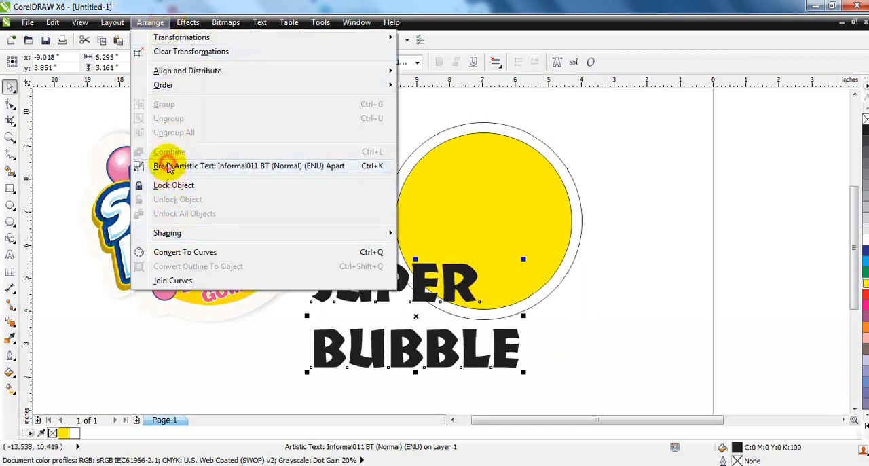
pyautogui.click(167, 166)
pyautogui.click(594, 353)
pyautogui.moveTo(403, 291); pyautogui.dragTo(398, 310)
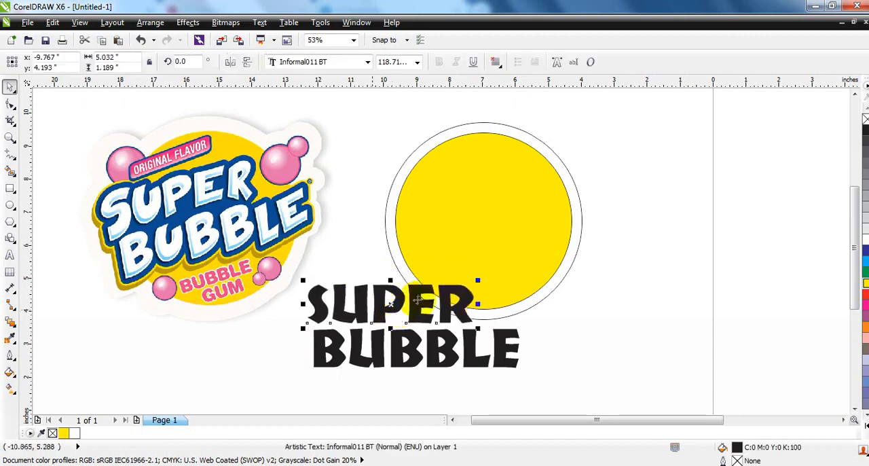
# Step: Break the words BUBBLE and SUPER apart into individual letters
pyautogui.press('shift')
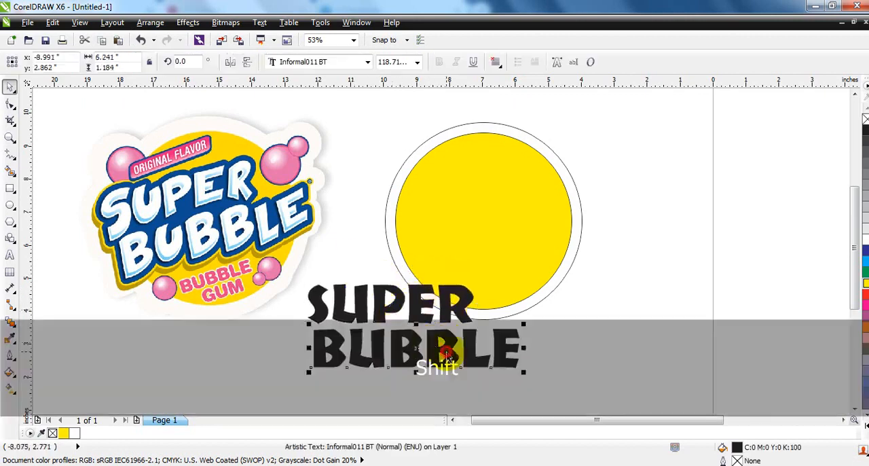
pyautogui.hotkey('ctrl', 'k')
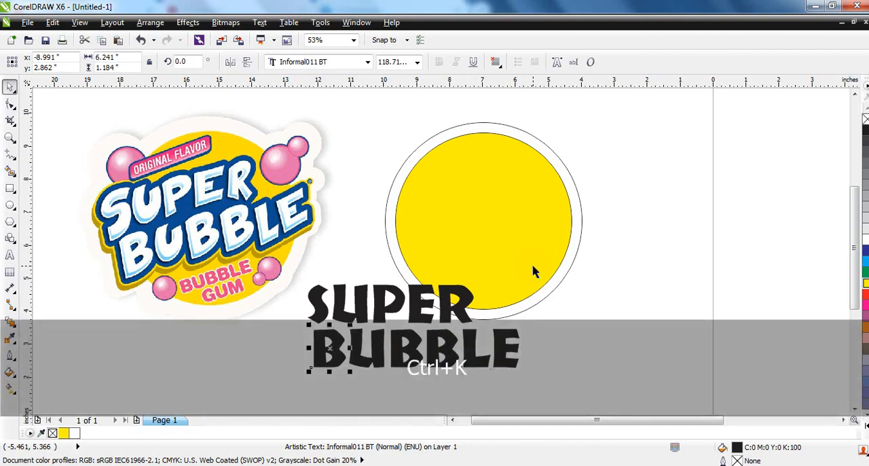
pyautogui.click(381, 321)
pyautogui.hotkey('ctrl', 'k')
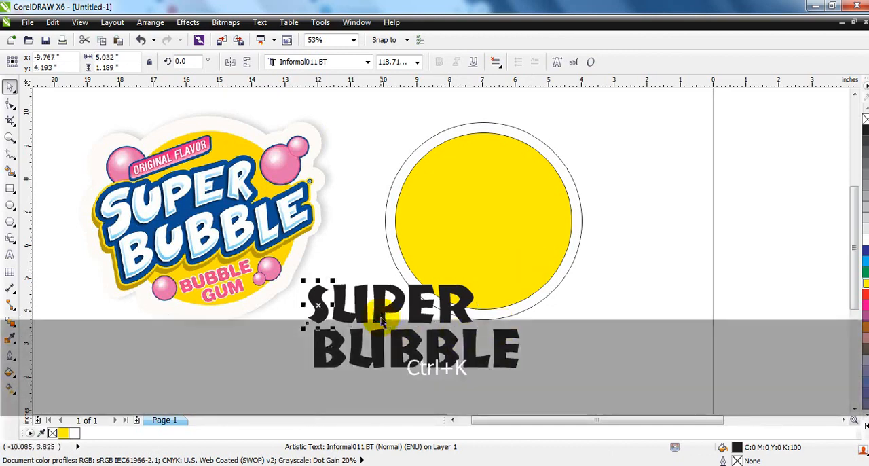
pyautogui.click(602, 294)
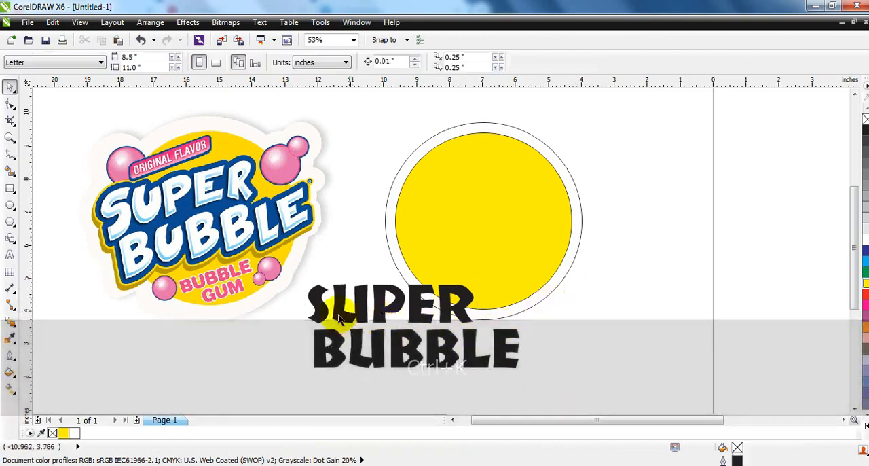
# Step: Enlarge the S to about 157 pt and stagger the other letters, rotating the P about 12° and the final E about 3.3°
pyautogui.click(310, 318)
pyautogui.moveTo(302, 280); pyautogui.dragTo(297, 268)
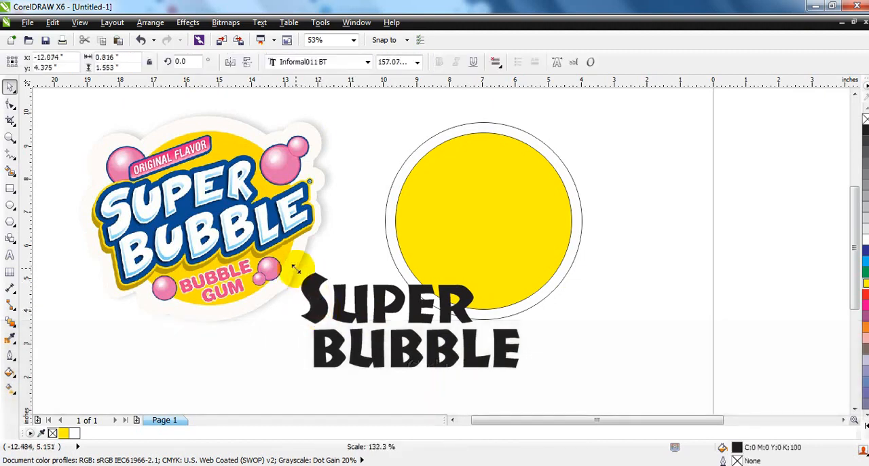
pyautogui.click(365, 313)
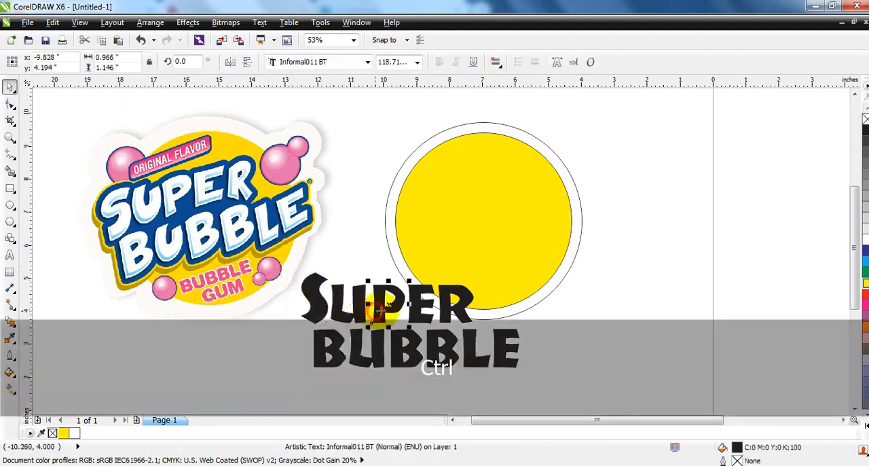
pyautogui.moveTo(412, 281); pyautogui.dragTo(398, 272)
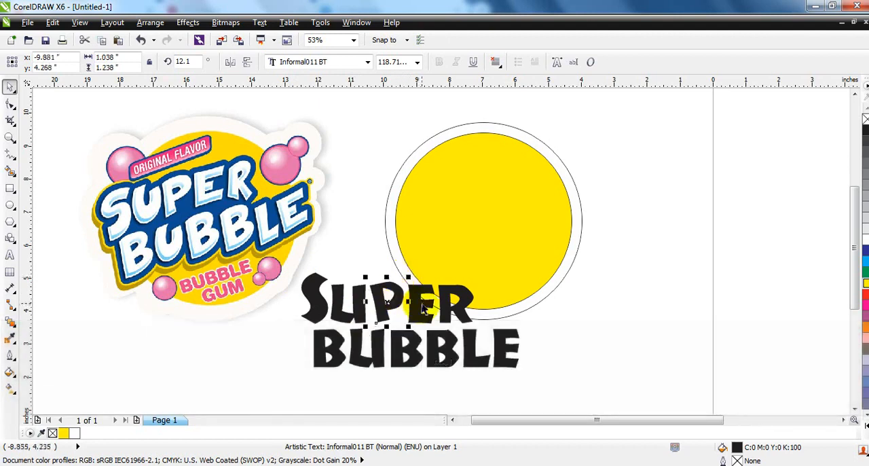
pyautogui.click(421, 324)
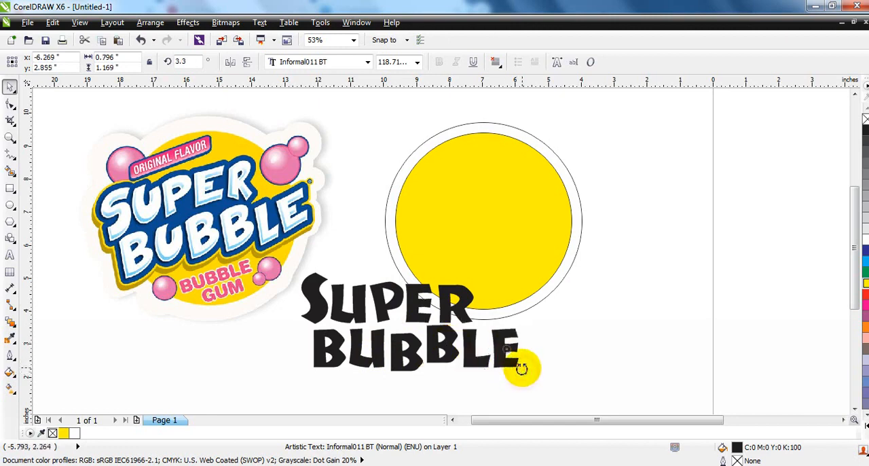
# Step: Convert all the SUPER BUBBLE letters to curves and combine them into one curve
pyautogui.moveTo(553, 380); pyautogui.dragTo(286, 265)
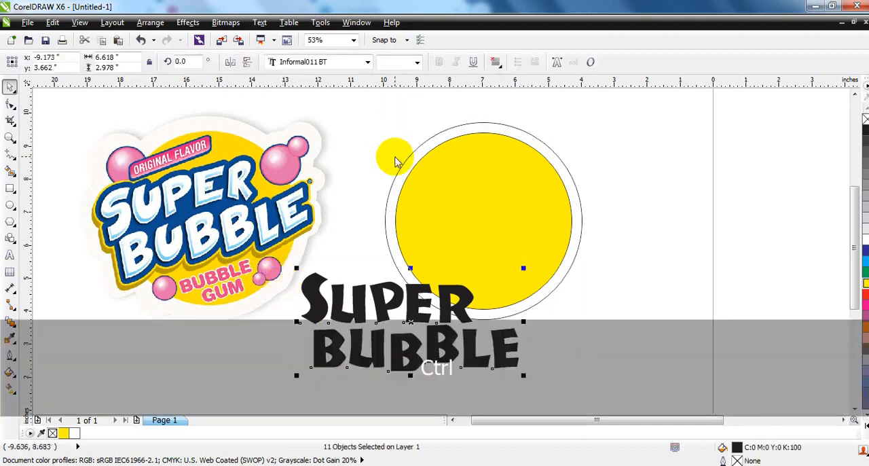
pyautogui.hotkey('ctrl', 'q')
pyautogui.click(398, 63)
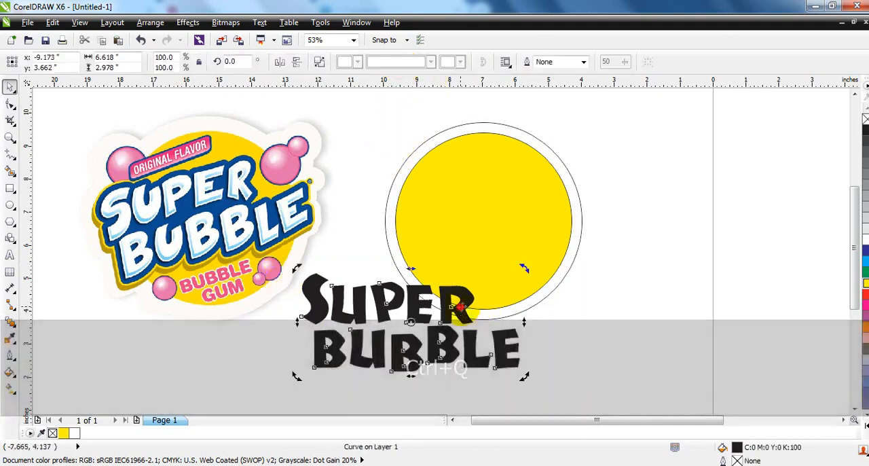
# Step: Skew the lettering upward to the right by about 10.9° and place it across the yellow circle, about 6.73 inches wide
pyautogui.moveTo(521, 316); pyautogui.dragTo(528, 289)
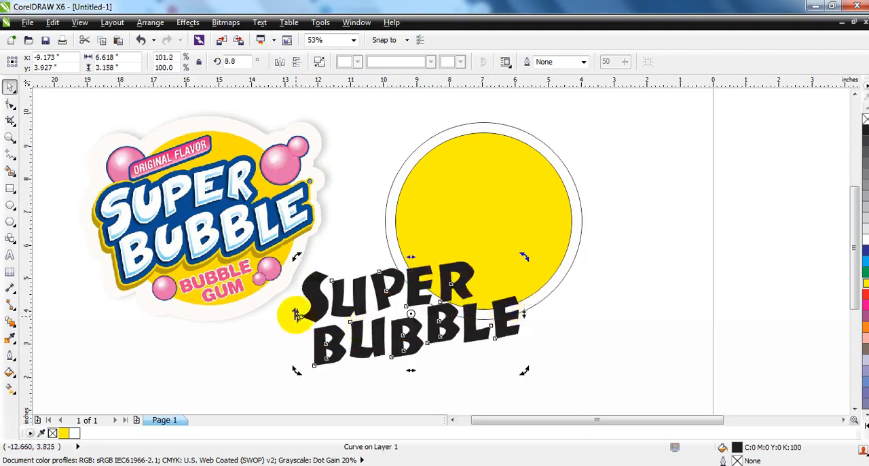
pyautogui.moveTo(297, 318); pyautogui.dragTo(297, 324)
pyautogui.click(442, 325)
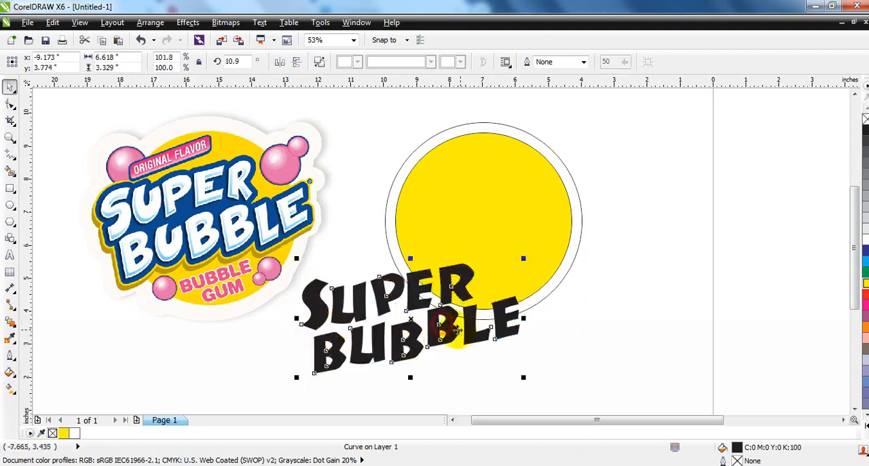
pyautogui.moveTo(457, 331); pyautogui.dragTo(508, 233)
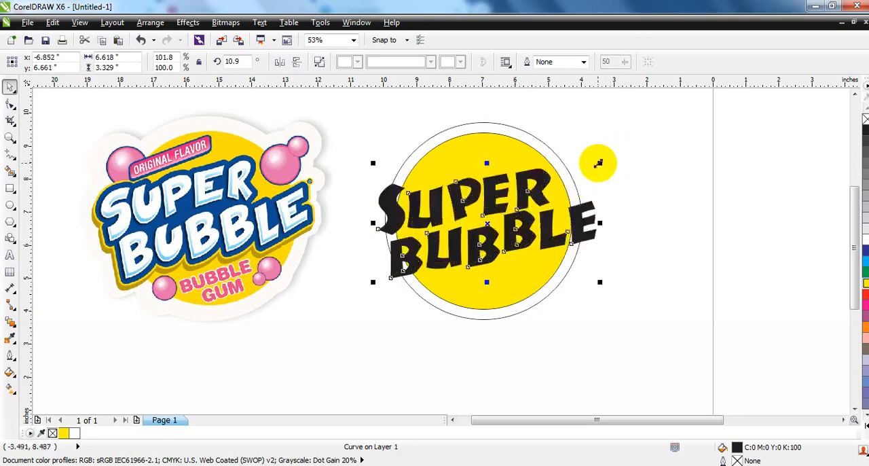
pyautogui.moveTo(601, 162); pyautogui.dragTo(603, 160)
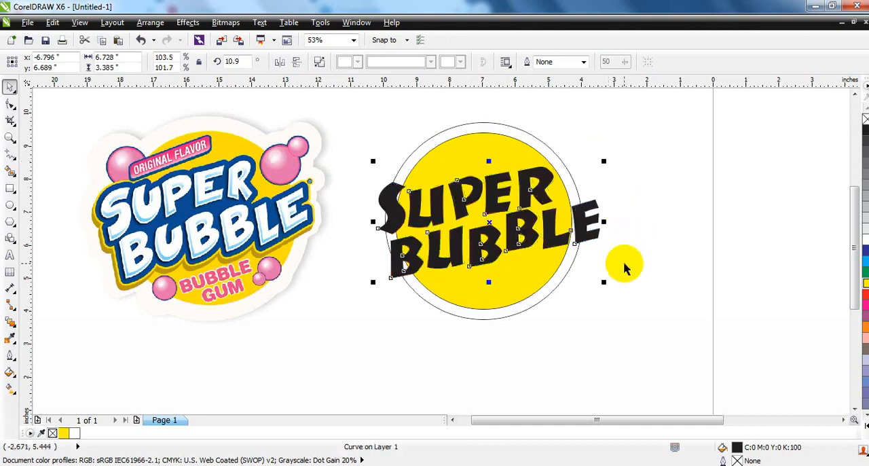
# Step: Give the lettering a 24 pt outline behind the fill, with rounded corners and round line caps
pyautogui.click(11, 356)
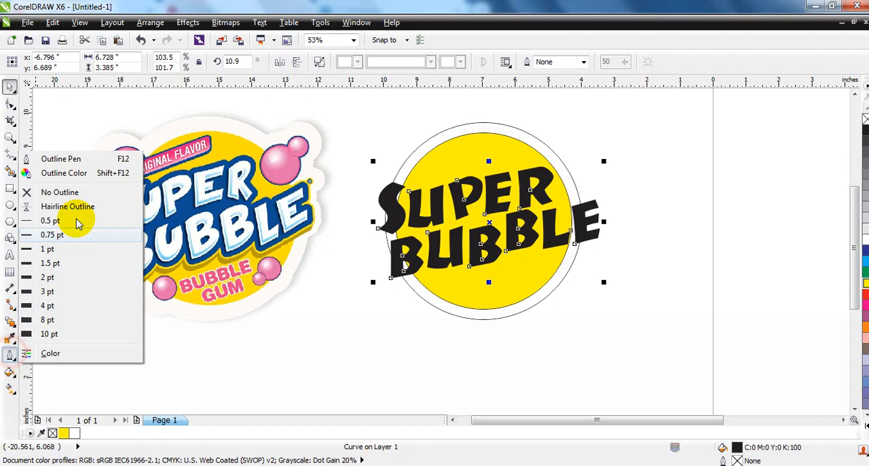
pyautogui.click(50, 156)
pyautogui.click(367, 169)
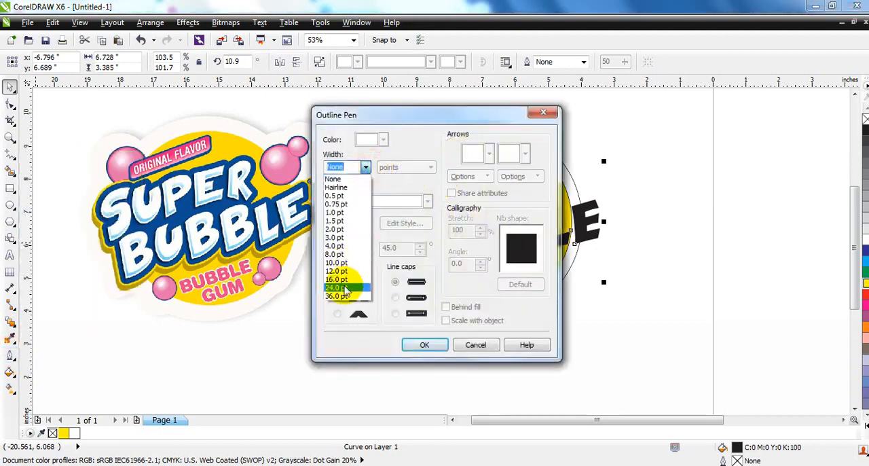
pyautogui.click(339, 349)
pyautogui.click(338, 296)
pyautogui.click(395, 297)
pyautogui.click(445, 307)
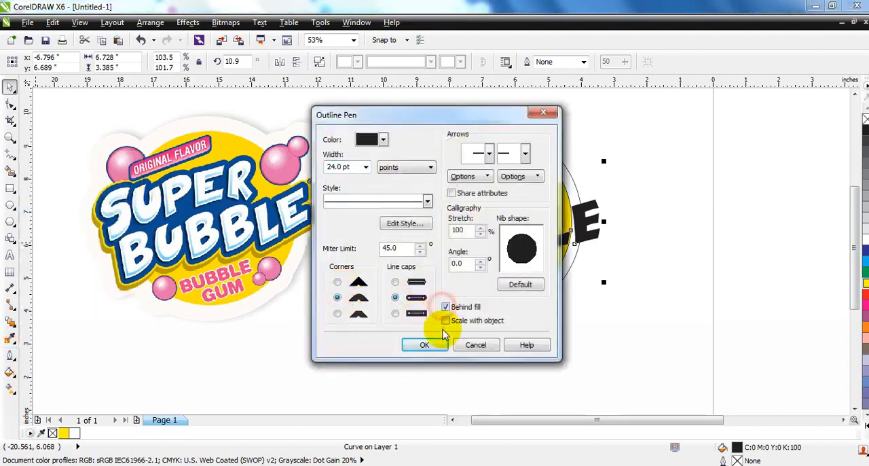
pyautogui.click(435, 345)
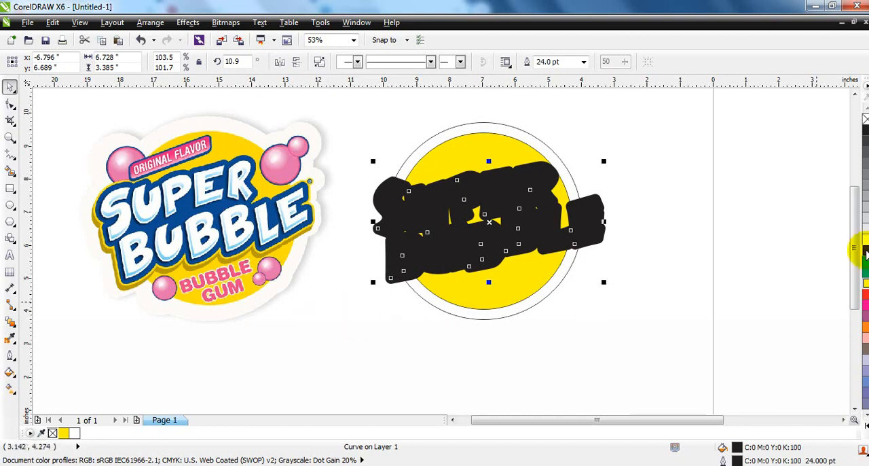
# Step: Colour the lettering's outline blue (C100 M100 Y0 K0) and convert the outline to a separate object
pyautogui.rightClick(866, 252)
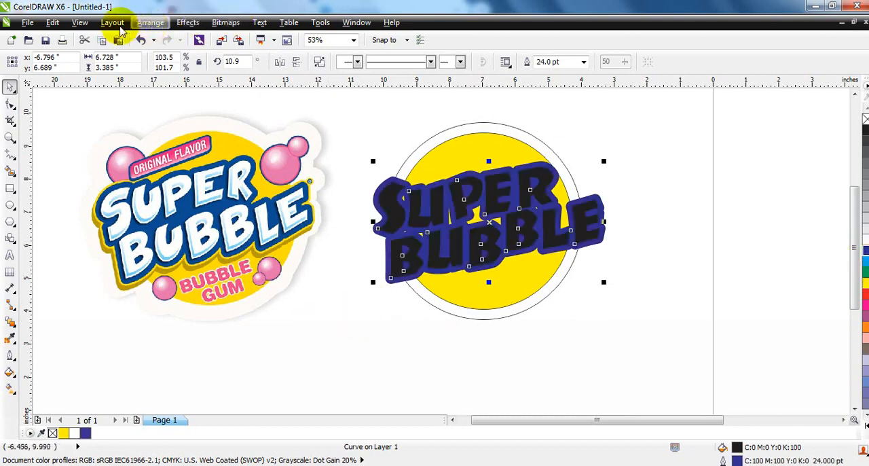
pyautogui.click(144, 22)
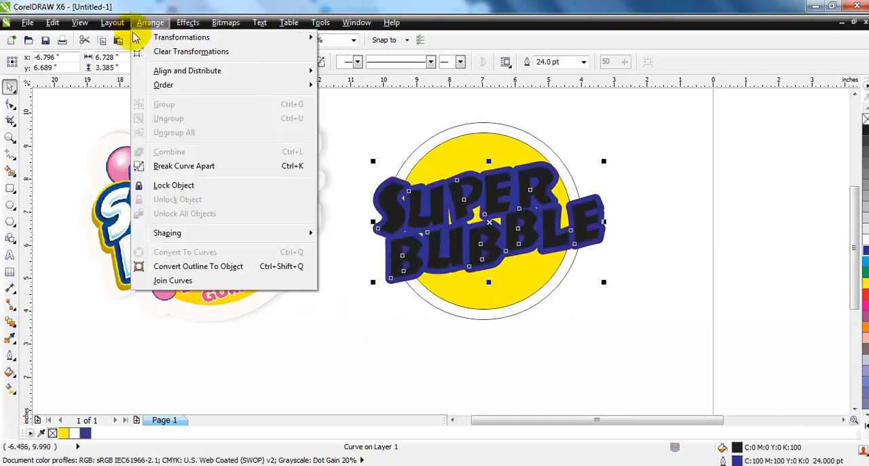
pyautogui.click(158, 266)
pyautogui.click(359, 352)
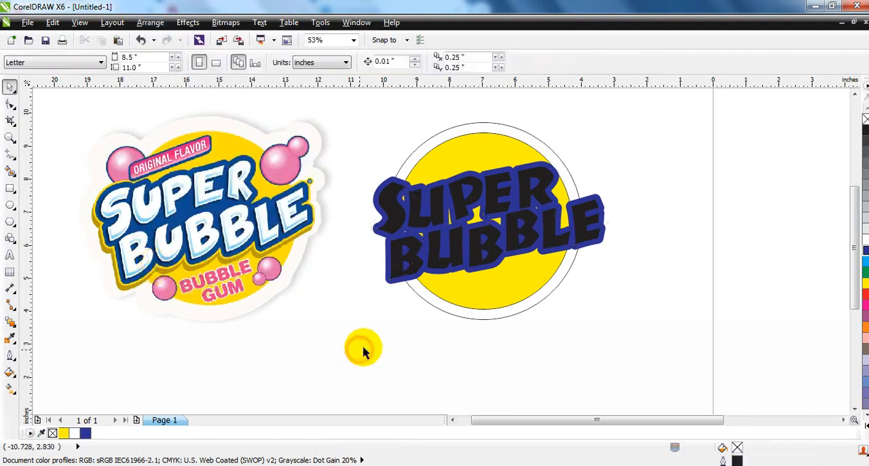
# Step: Fill the black SUPER BUBBLE lettering with white
pyautogui.click(478, 250)
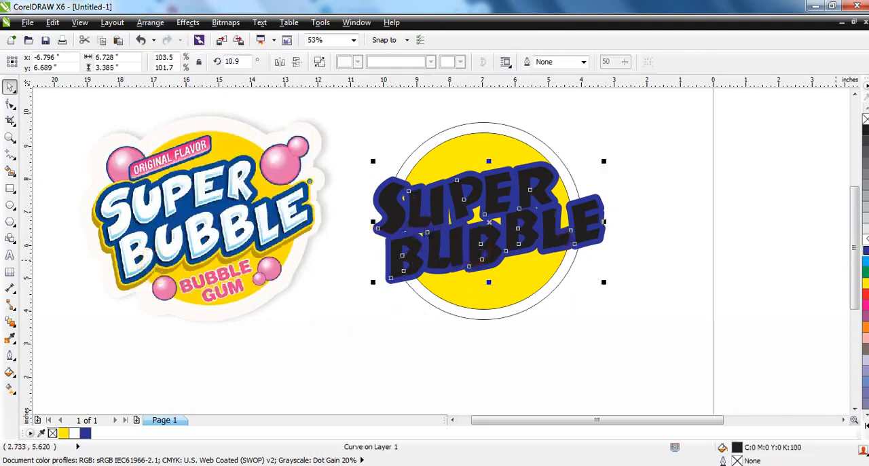
pyautogui.click(866, 239)
pyautogui.click(748, 249)
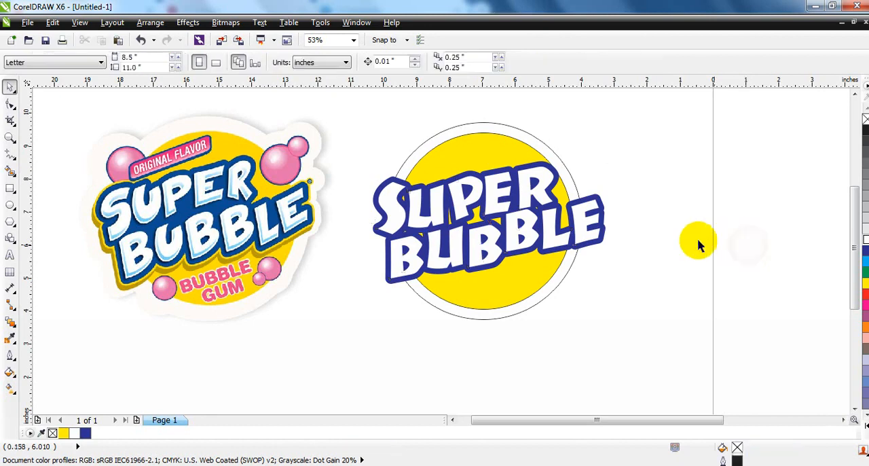
# Step: Recolour the lettering's blue outline shape with a uniform dark blue fill of C100 M88 Y26 K21
pyautogui.click(537, 168)
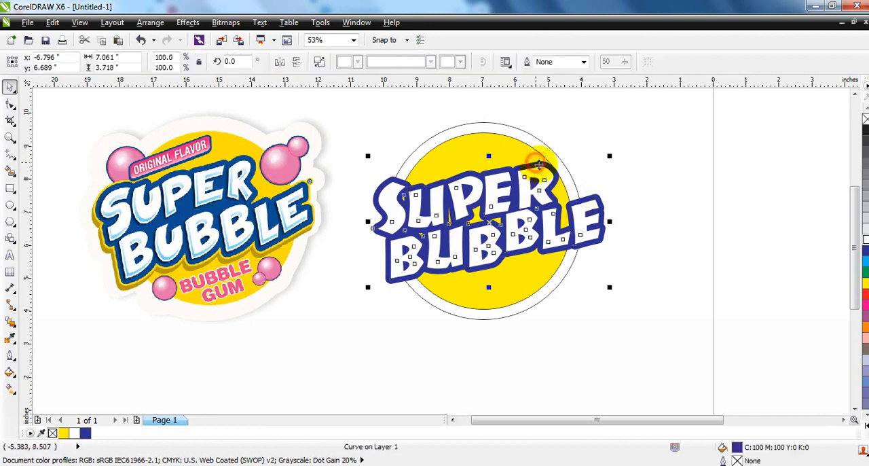
pyautogui.click(10, 371)
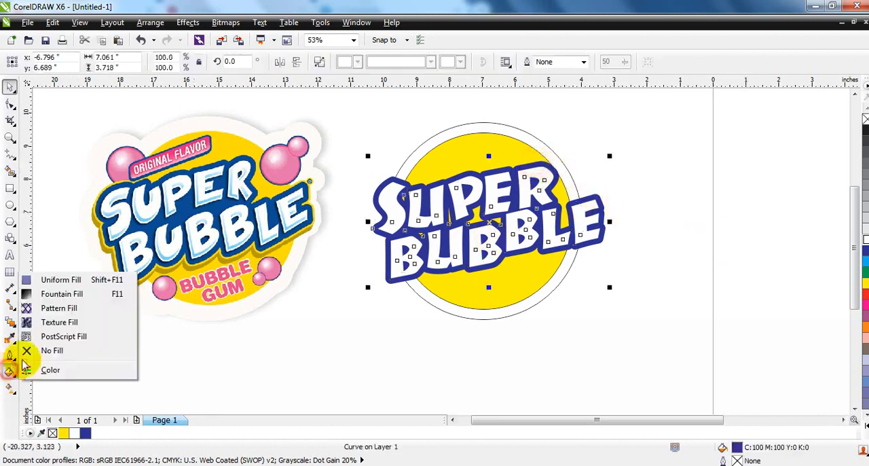
pyautogui.click(48, 279)
pyautogui.click(653, 130)
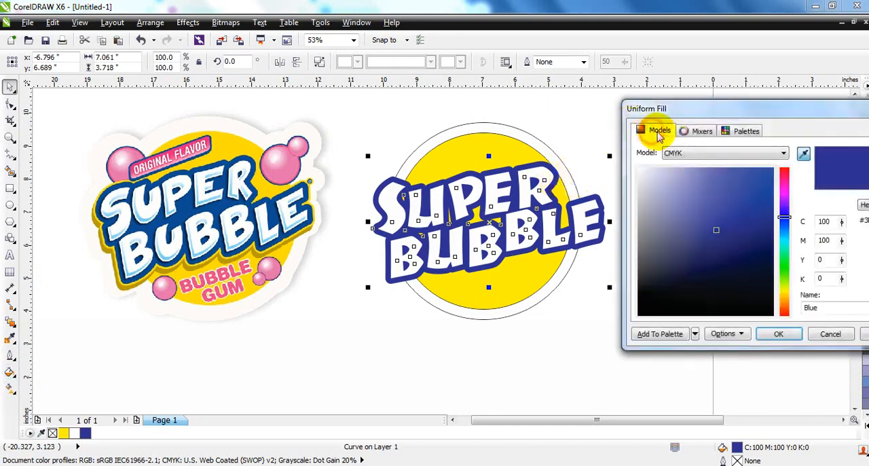
pyautogui.moveTo(784, 218); pyautogui.dragTo(785, 226)
pyautogui.moveTo(713, 228); pyautogui.dragTo(730, 251)
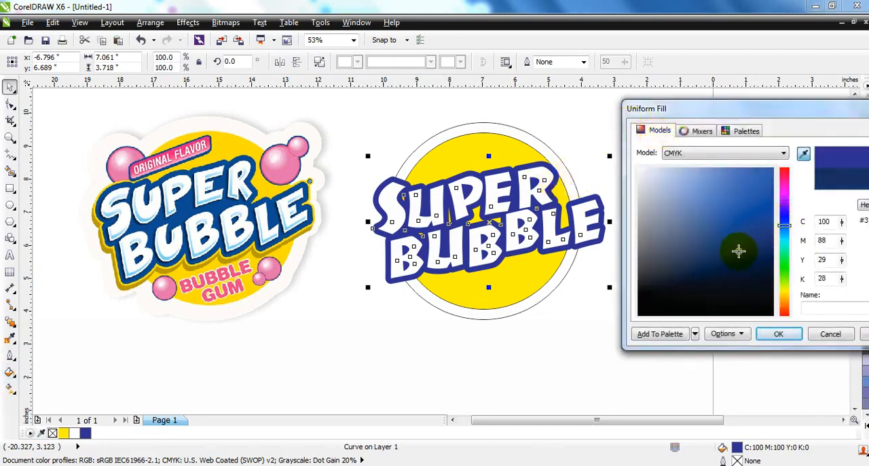
pyautogui.click(779, 334)
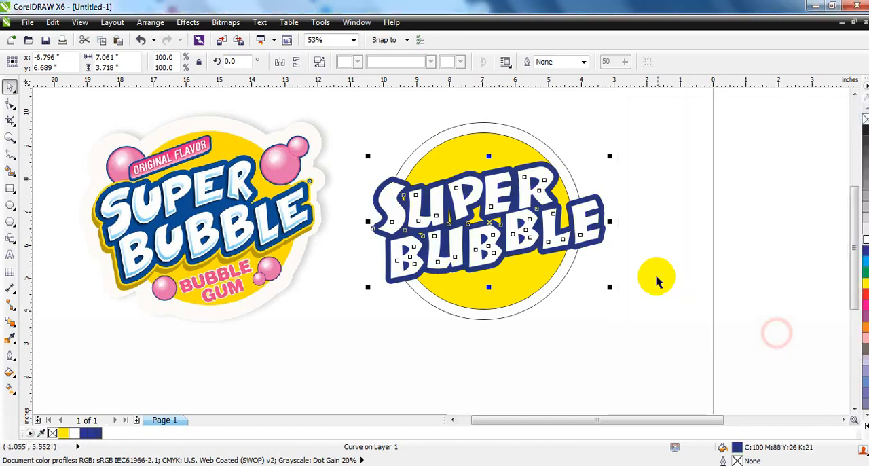
pyautogui.click(652, 253)
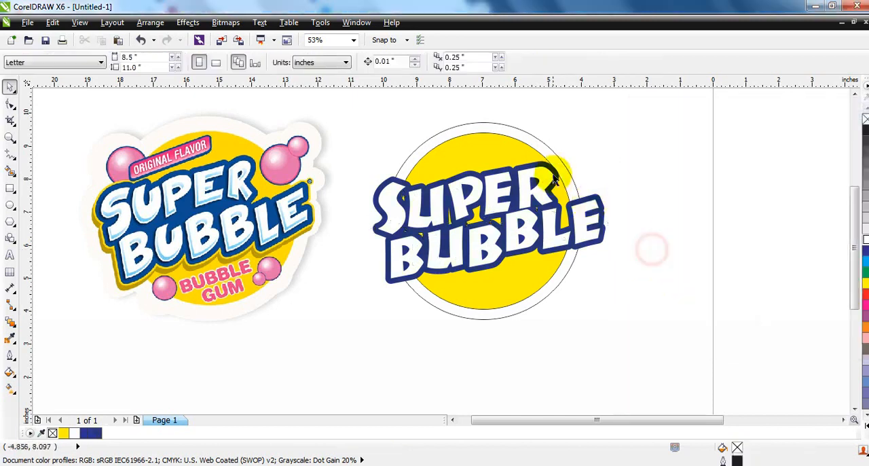
# Step: Break the dark blue outline shape apart and weld its pieces into one solid backing behind the lettering
pyautogui.click(555, 173)
pyautogui.click(319, 62)
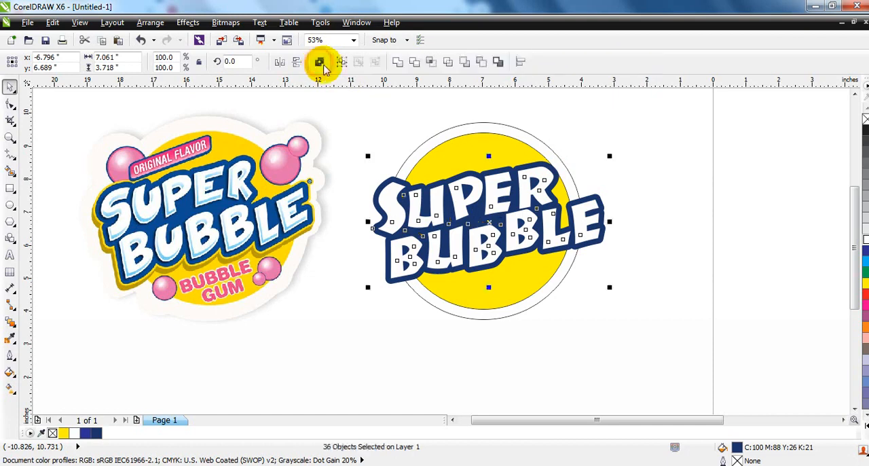
pyautogui.click(398, 63)
# Step: Rotate the lettering and its blue backing by about 3.5°, scale them to about 6.46 inches wide and centre them across the yellow circle
pyautogui.moveTo(661, 140); pyautogui.dragTo(362, 287)
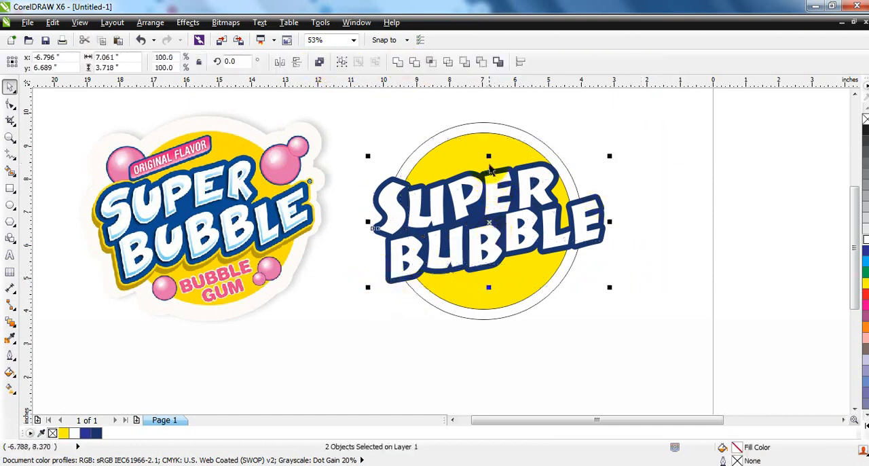
pyautogui.click(489, 159)
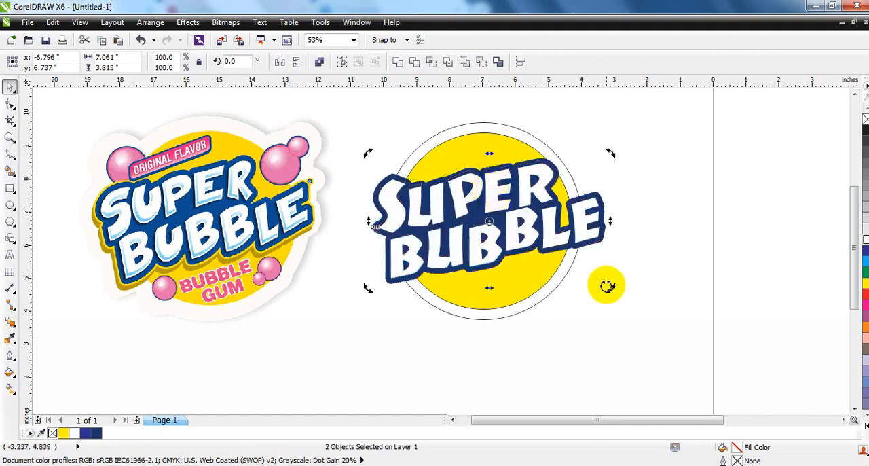
pyautogui.moveTo(611, 285); pyautogui.dragTo(607, 280)
pyautogui.click(576, 224)
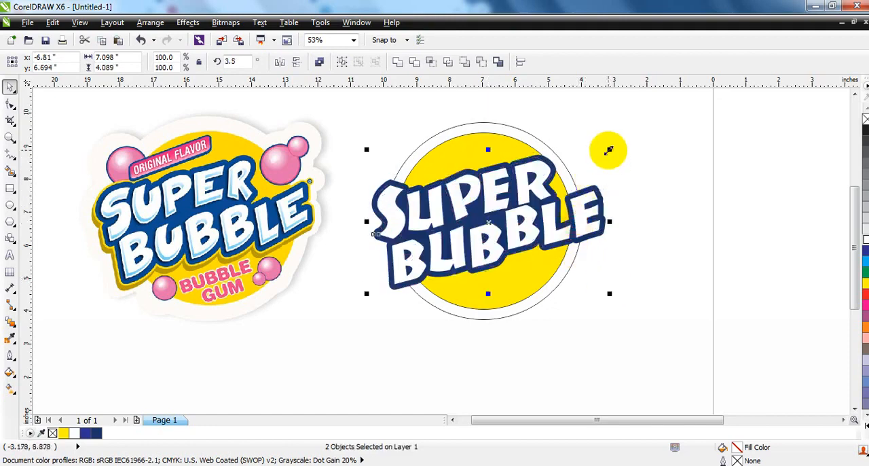
pyautogui.moveTo(611, 147); pyautogui.dragTo(602, 161)
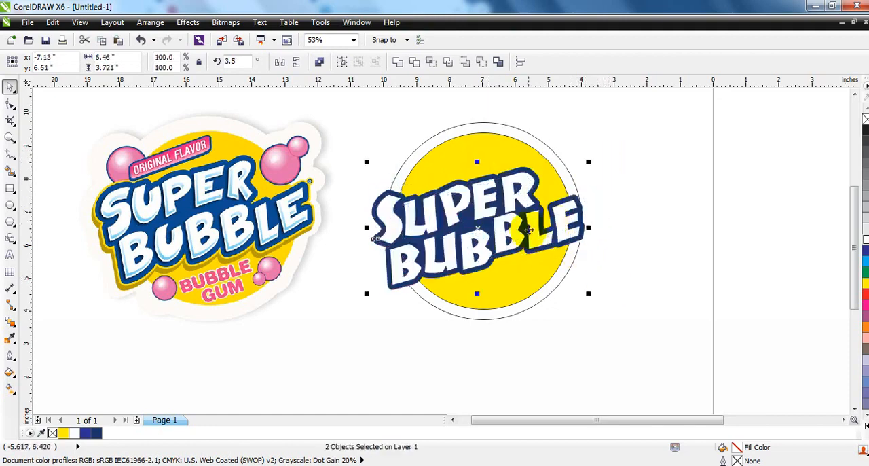
pyautogui.moveTo(528, 231); pyautogui.dragTo(529, 234)
pyautogui.click(653, 285)
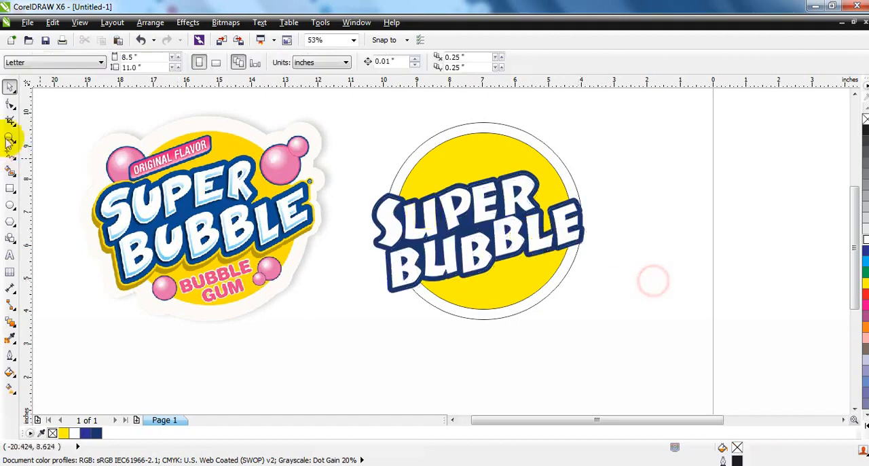
# Step: Give the white lettering a black hairline outline and place a duplicate about 0.04 inches to the right and 0.05 inches higher
pyautogui.click(10, 136)
pyautogui.moveTo(93, 133); pyautogui.dragTo(621, 299)
pyautogui.click(9, 86)
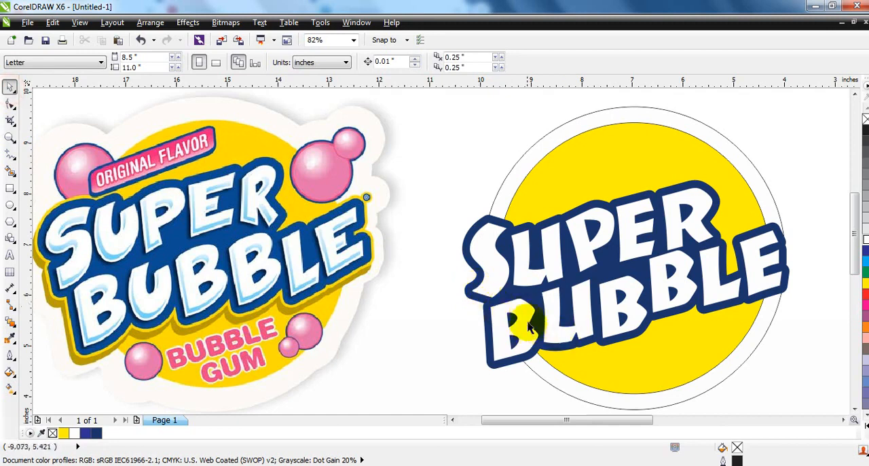
pyautogui.click(558, 329)
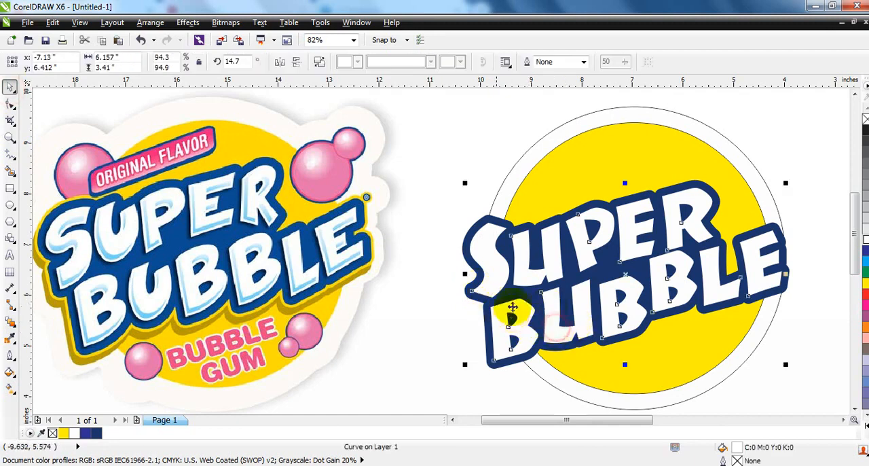
pyautogui.click(817, 152)
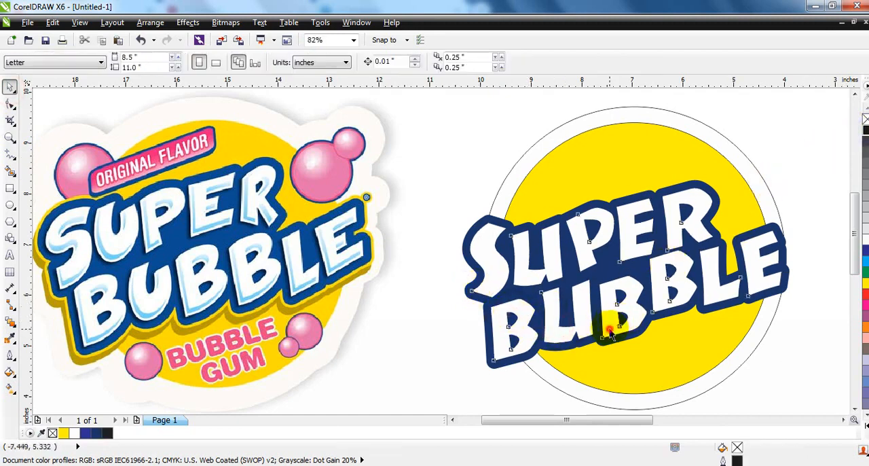
pyautogui.click(611, 330)
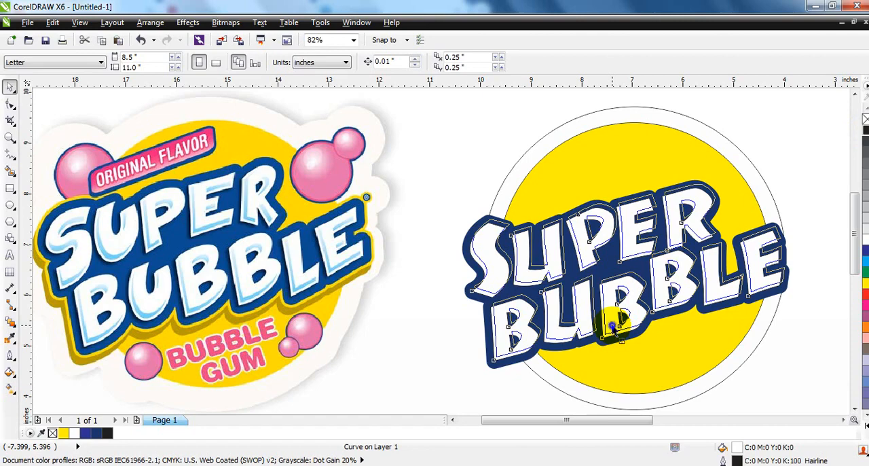
pyautogui.hotkey('shift', 'F2')
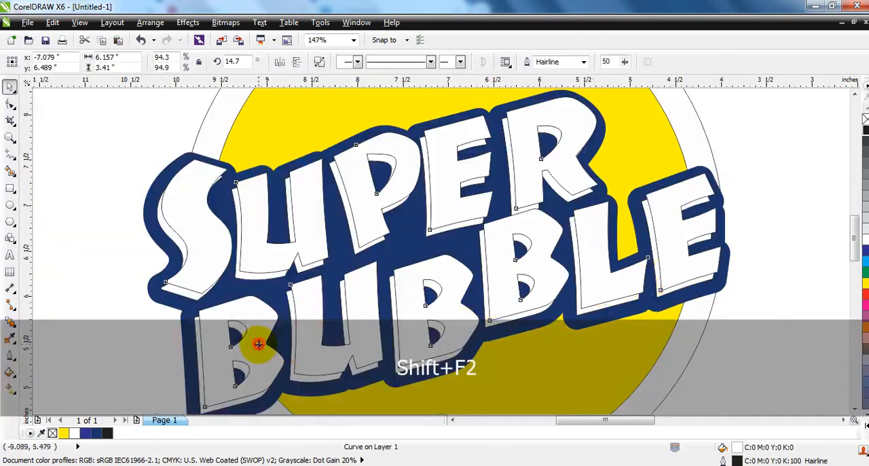
pyautogui.moveTo(258, 344); pyautogui.dragTo(258, 346)
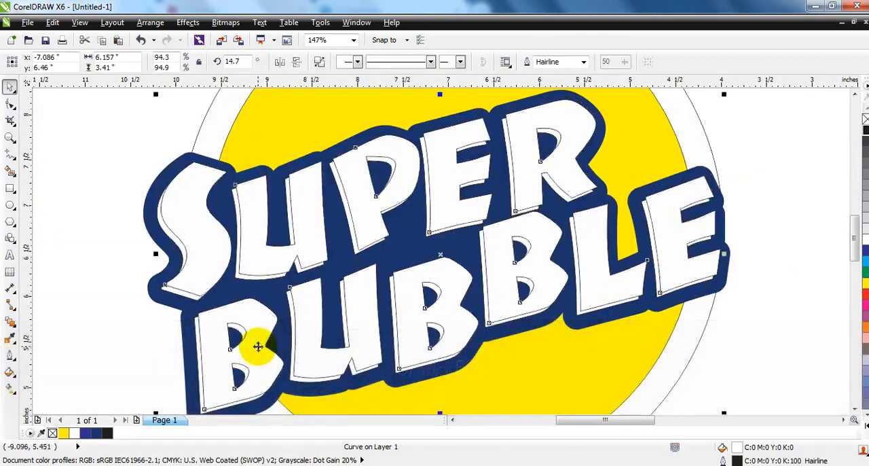
# Step: Fill the lettering duplicate with cyan (C100) and add a second, white duplicate offset slightly further up and to the right
pyautogui.click(865, 261)
pyautogui.moveTo(258, 374); pyautogui.dragTo(265, 387)
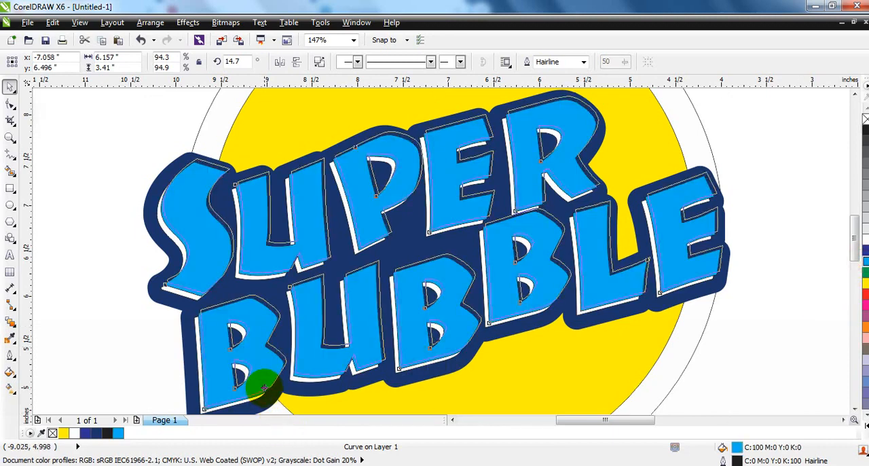
pyautogui.click(865, 239)
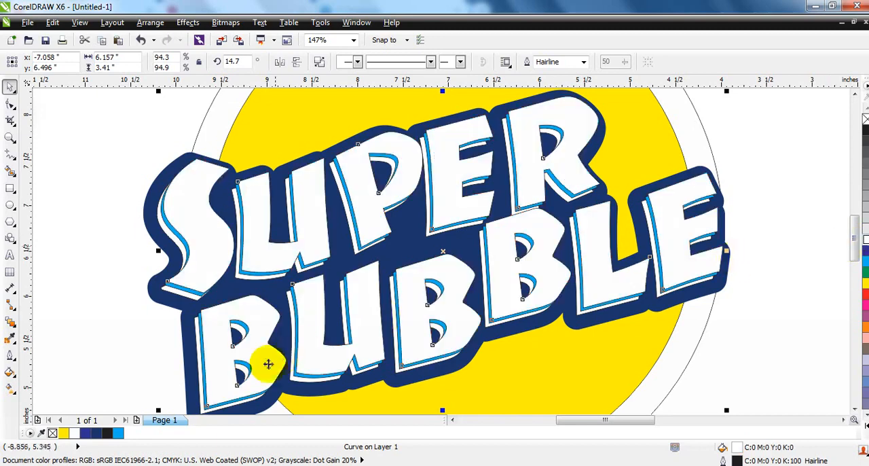
# Step: Recolour the cyan lettering copy light blue (C40) and remove the outlines from both lettering copies
pyautogui.click(73, 297)
pyautogui.click(179, 238)
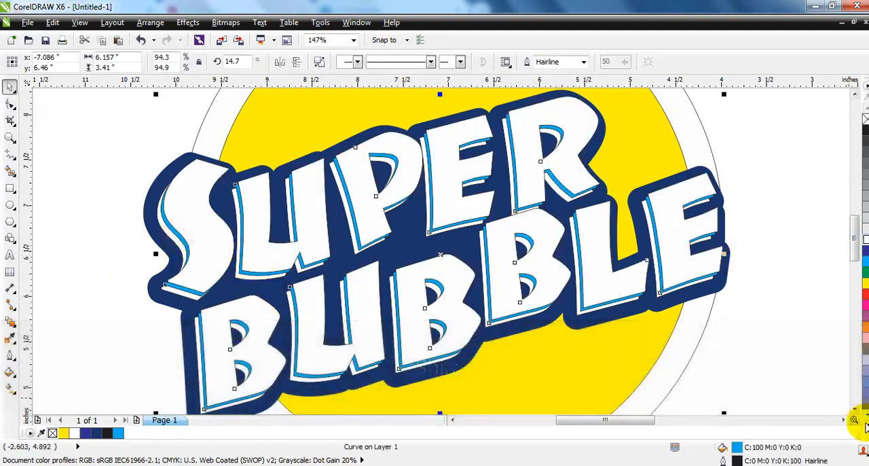
pyautogui.click(865, 423)
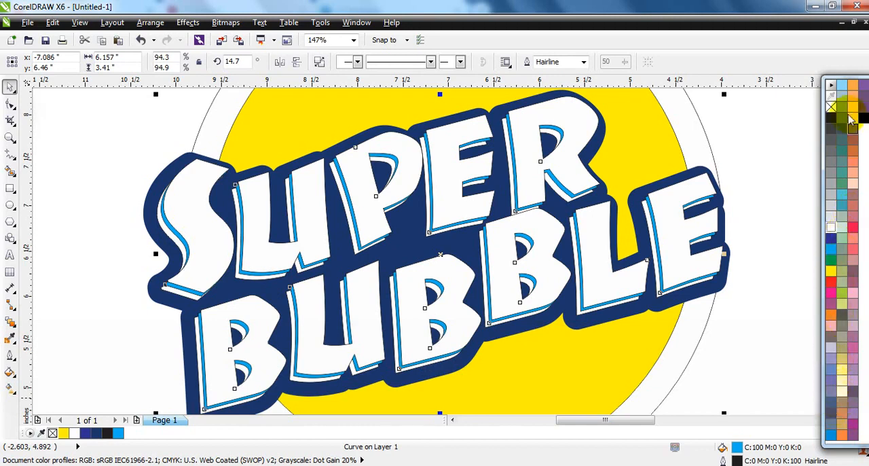
pyautogui.click(842, 85)
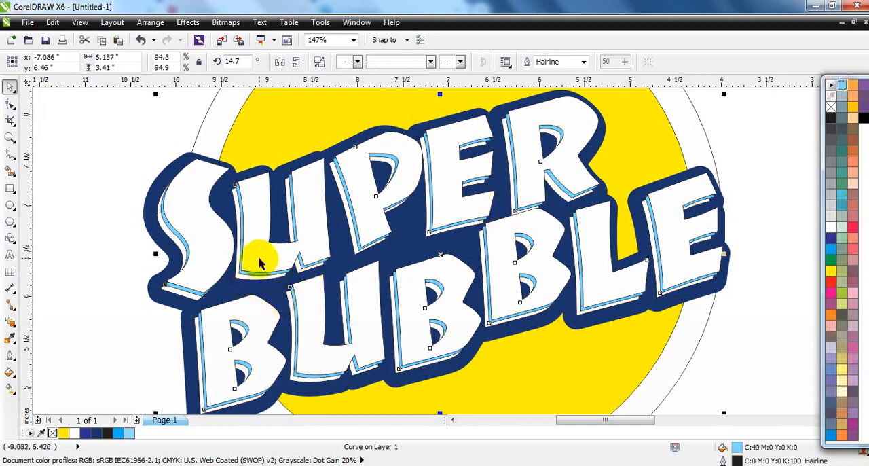
pyautogui.keyDown('shift'); pyautogui.click(261, 254); pyautogui.keyUp('shift')
pyautogui.rightClick(866, 119)
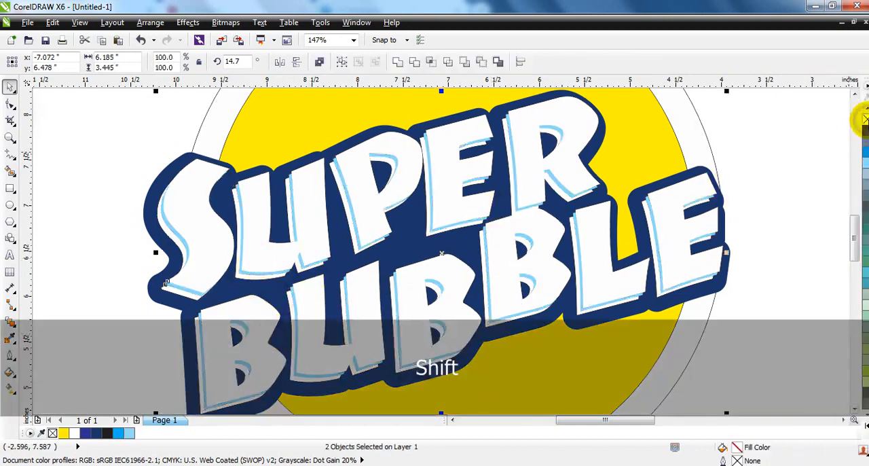
# Step: PowerClip the light blue and white copies inside the original white lettering and remove the lettering's hairline outline
pyautogui.click(187, 22)
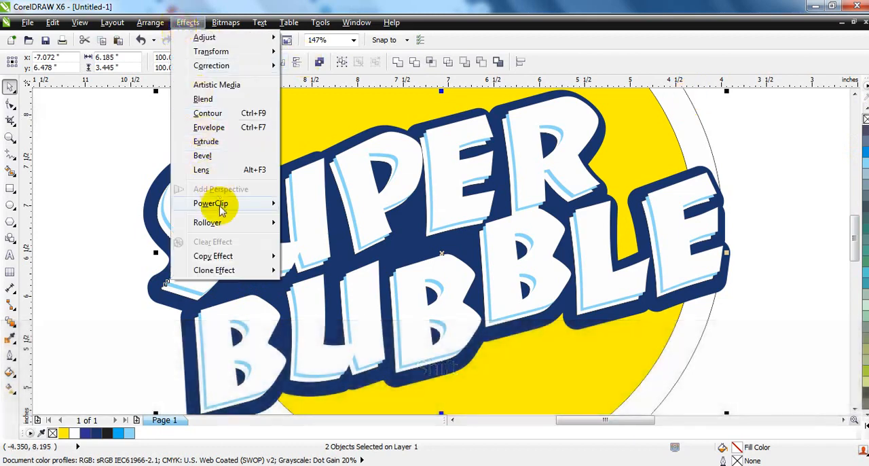
pyautogui.moveTo(219, 203)
pyautogui.click(299, 201)
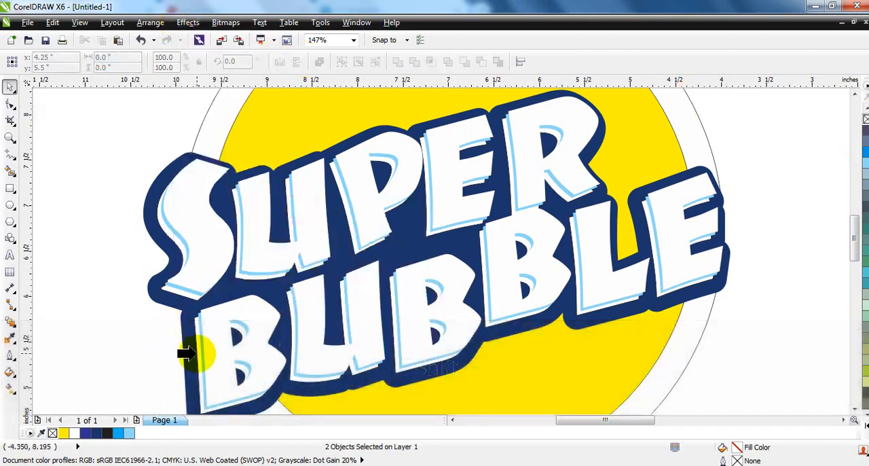
pyautogui.click(190, 353)
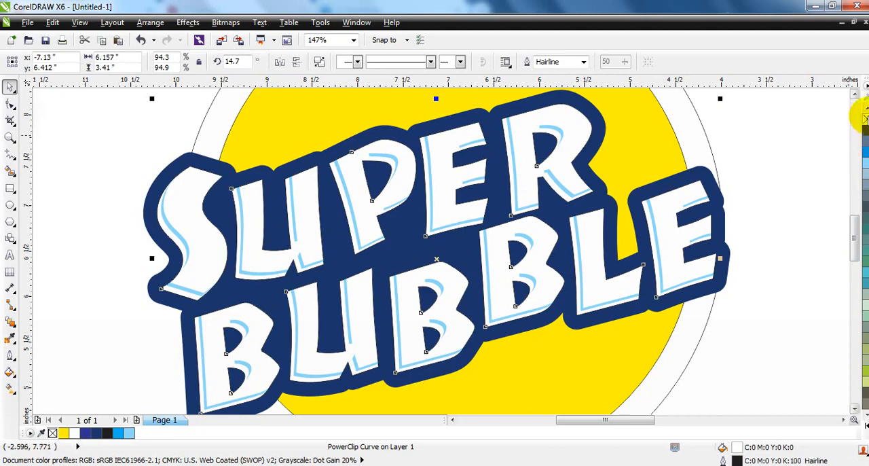
pyautogui.press('F3')
pyautogui.press('F3')
pyautogui.press('Escape')
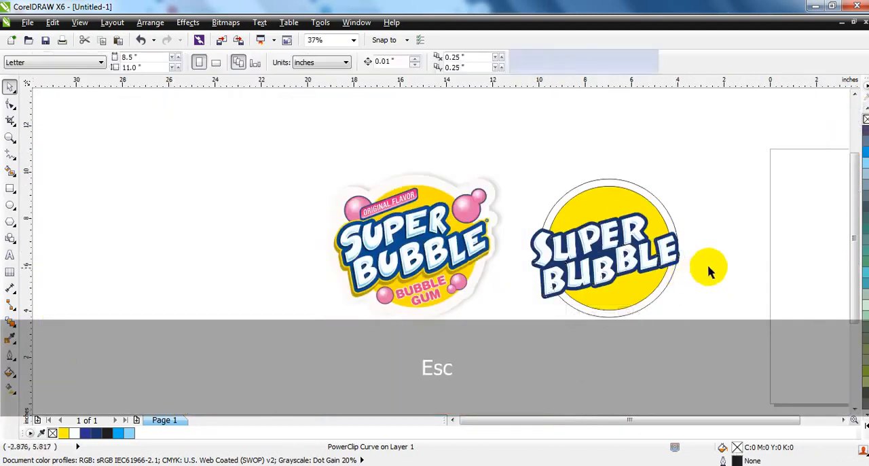
# Step: Give the dark blue backing an 8 pt black outline behind the fill, with rounded corners and round line caps
pyautogui.click(9, 137)
pyautogui.moveTo(303, 121); pyautogui.dragTo(756, 351)
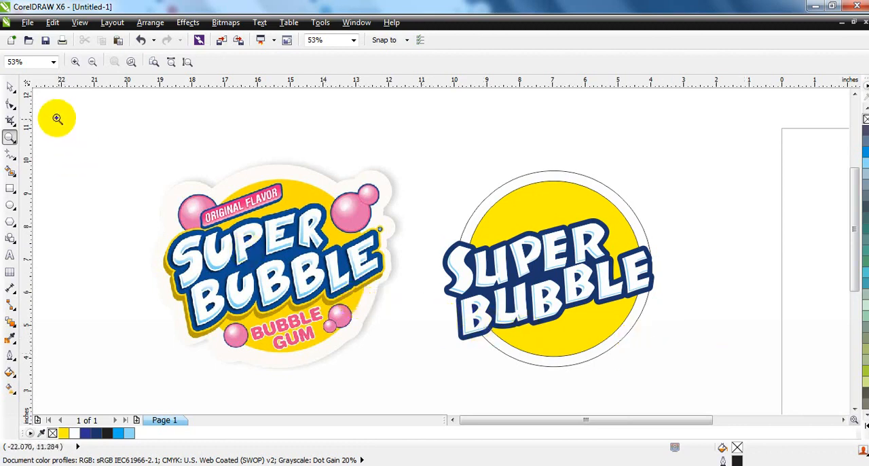
pyautogui.click(10, 86)
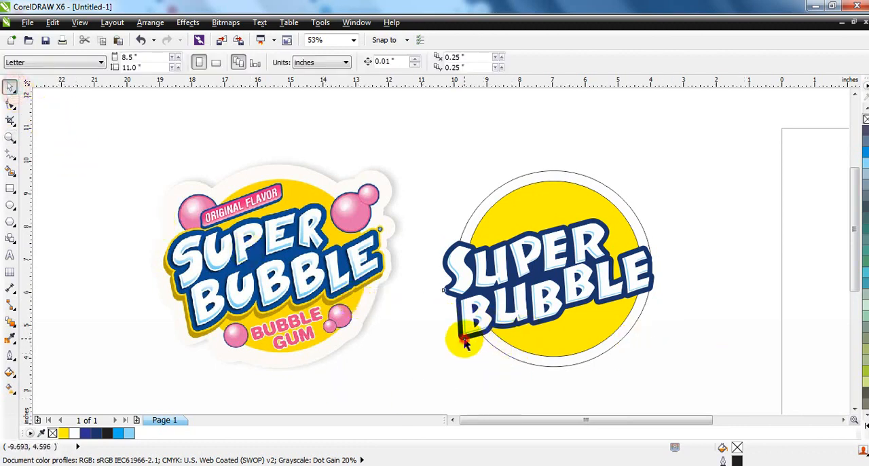
pyautogui.moveTo(464, 339); pyautogui.dragTo(462, 341)
pyautogui.hotkey('ctrl', 'z')
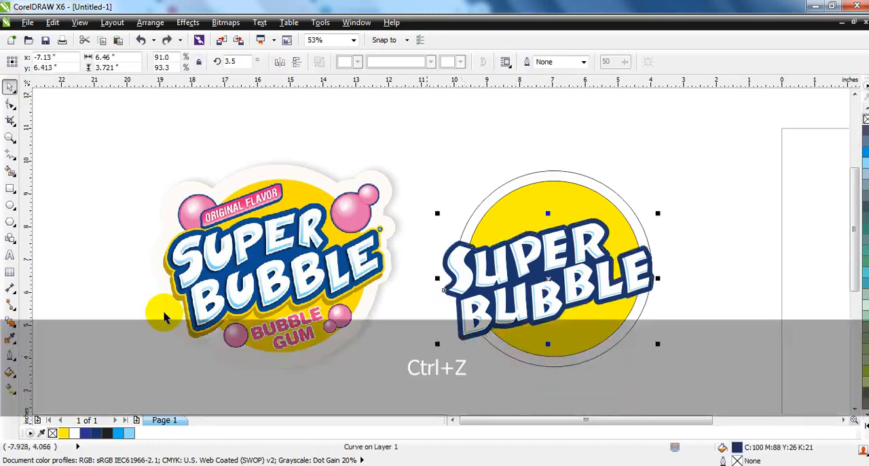
pyautogui.click(14, 357)
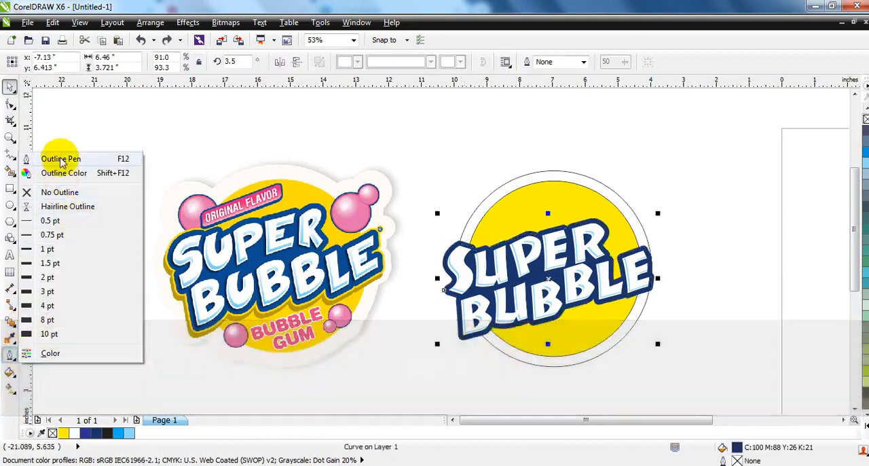
pyautogui.click(44, 159)
pyautogui.click(366, 167)
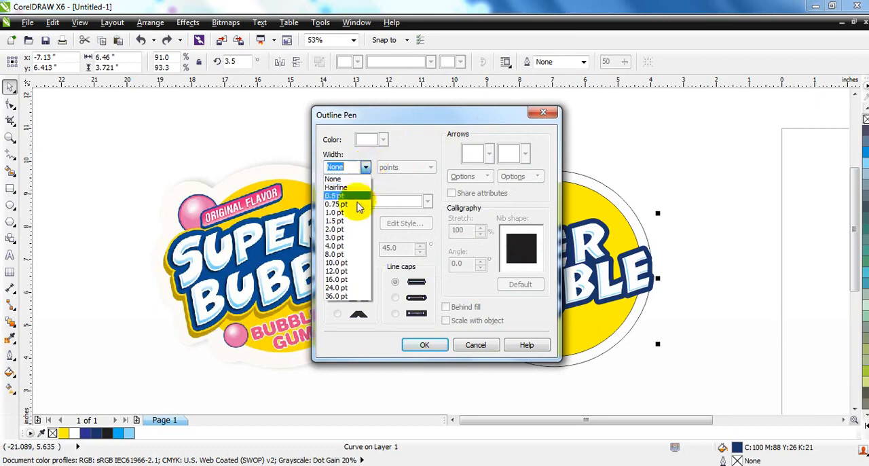
pyautogui.click(340, 253)
pyautogui.click(396, 297)
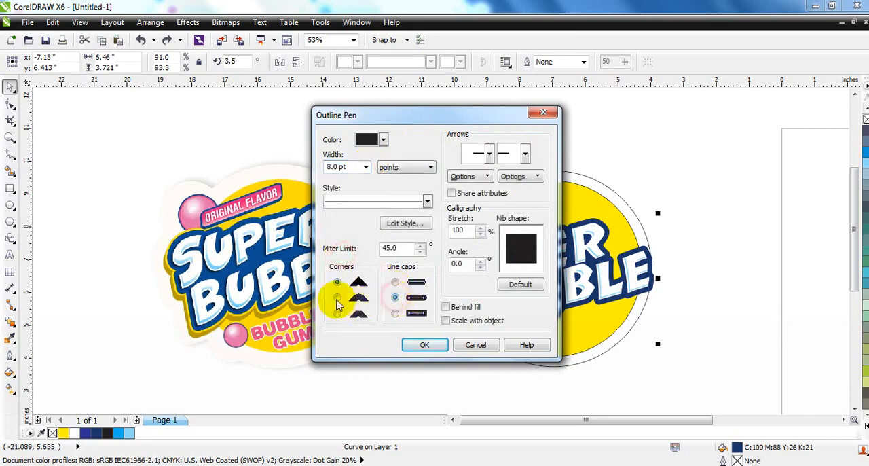
pyautogui.click(444, 307)
pyautogui.click(428, 344)
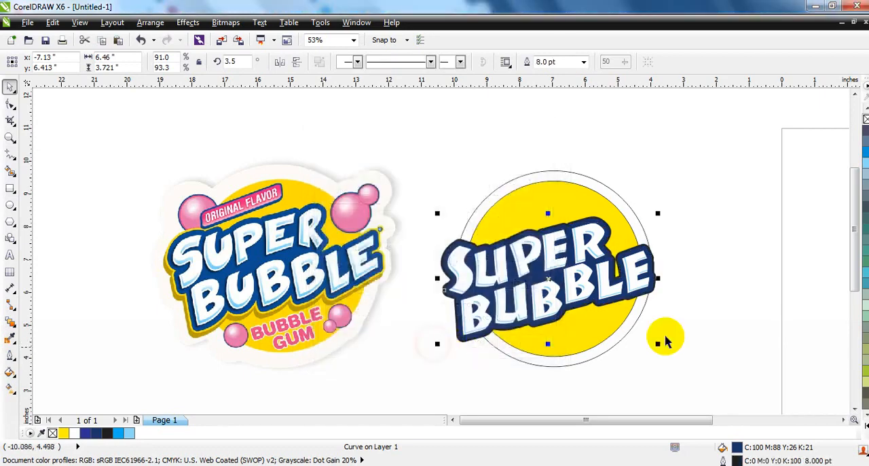
# Step: Recolour the backing's outline yellow (Y100) and add a duplicate offset slightly down and to the left, filled dark brown (C48 M71 Y91 K64)
pyautogui.click(863, 424)
pyautogui.moveTo(831, 272); pyautogui.dragTo(491, 349)
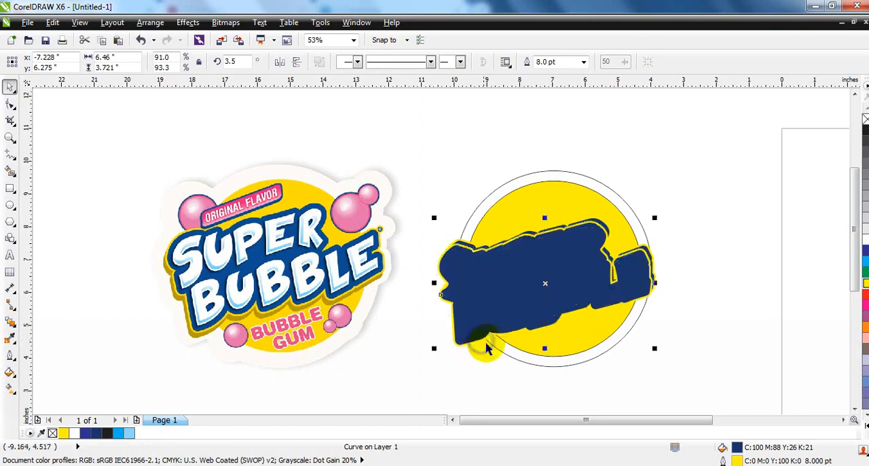
pyautogui.click(10, 375)
pyautogui.click(42, 279)
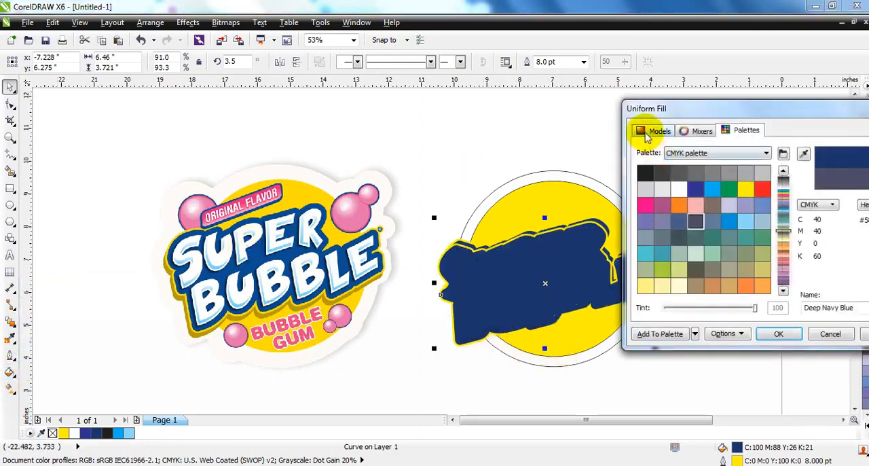
pyautogui.click(648, 133)
pyautogui.moveTo(784, 224); pyautogui.dragTo(784, 301)
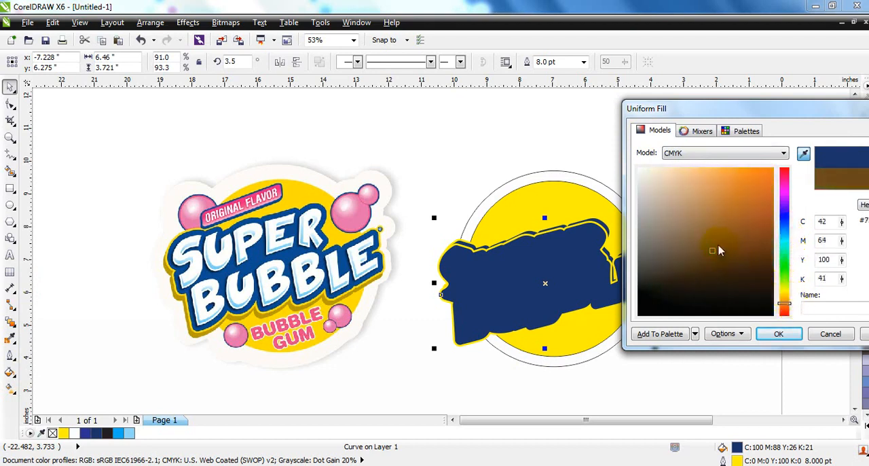
pyautogui.moveTo(725, 253); pyautogui.dragTo(743, 262)
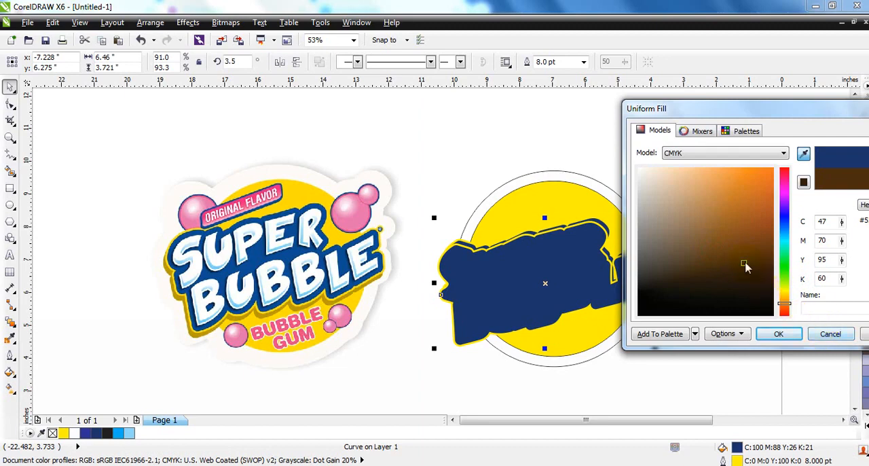
pyautogui.click(787, 337)
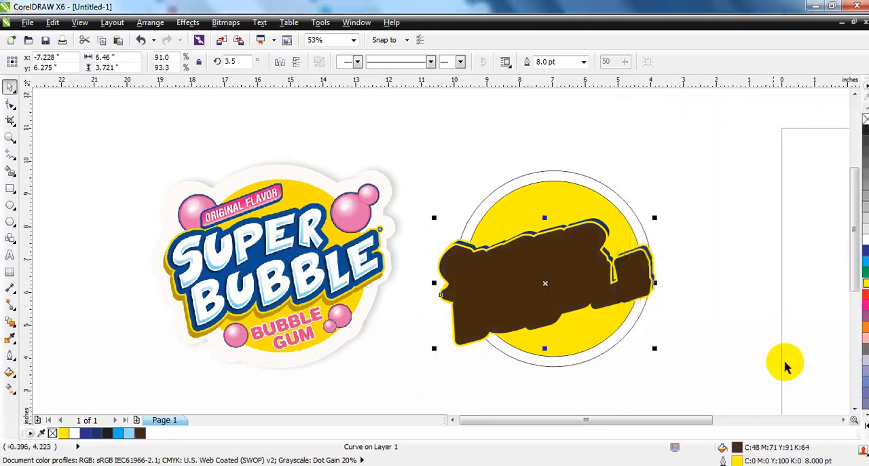
# Step: Place the brown duplicate behind the lettering and its yellow-outlined backing, remove its outline, and nudge it further down and to the left
pyautogui.rightClick(140, 433)
pyautogui.hotkey('ctrl', 'pagedown')
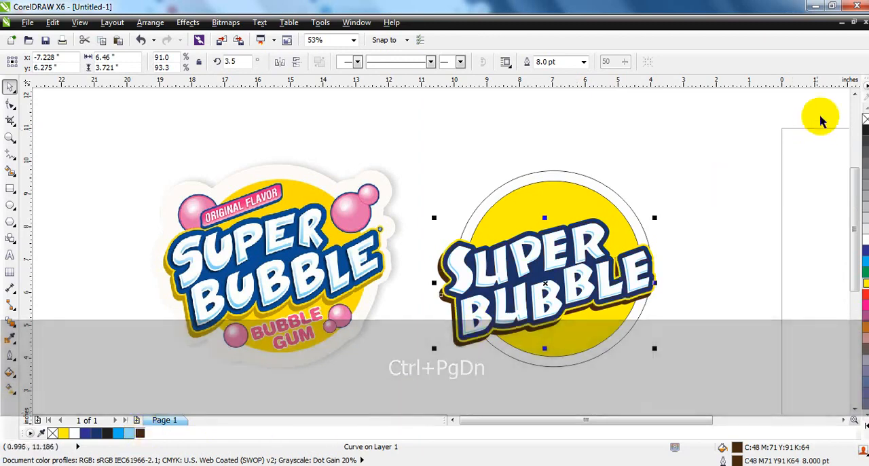
pyautogui.rightClick(865, 120)
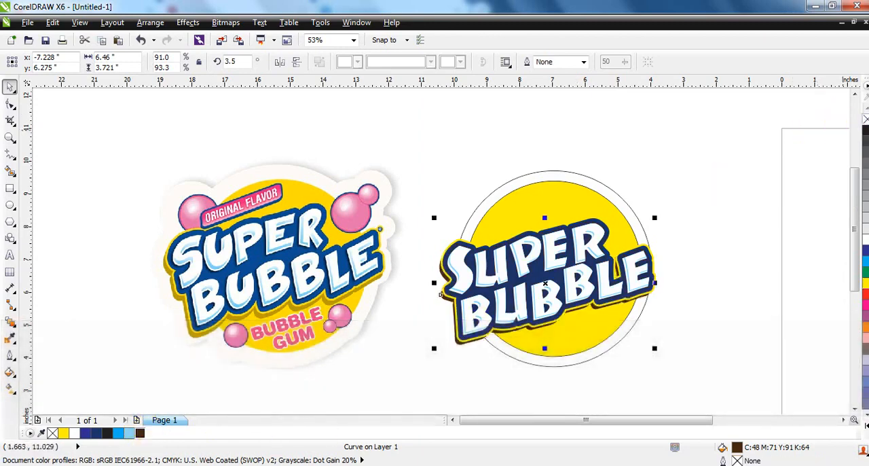
pyautogui.press('Down')
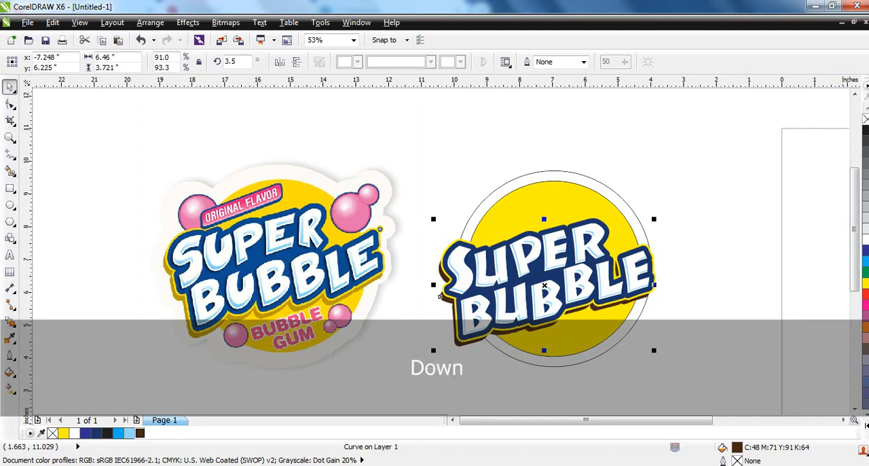
pyautogui.press('Left')
# Step: Apply a uniform transparency of 50 in Normal mode to the brown shadow shape
pyautogui.click(16, 328)
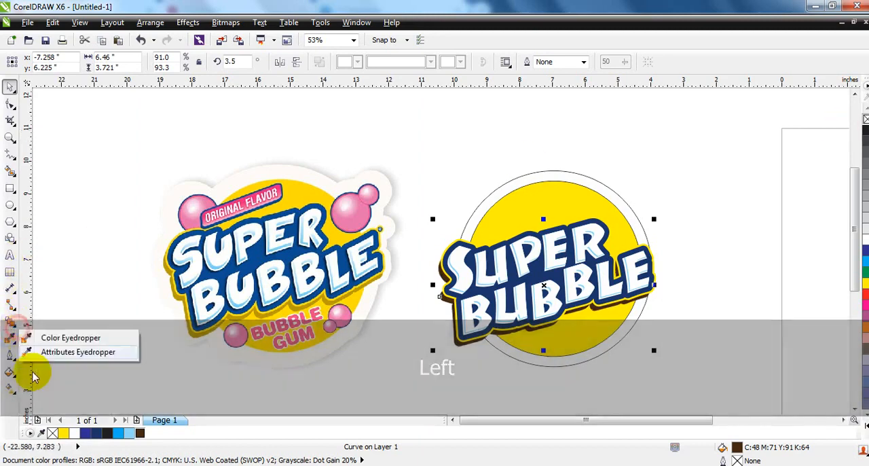
pyautogui.moveTo(15, 327)
pyautogui.click(45, 406)
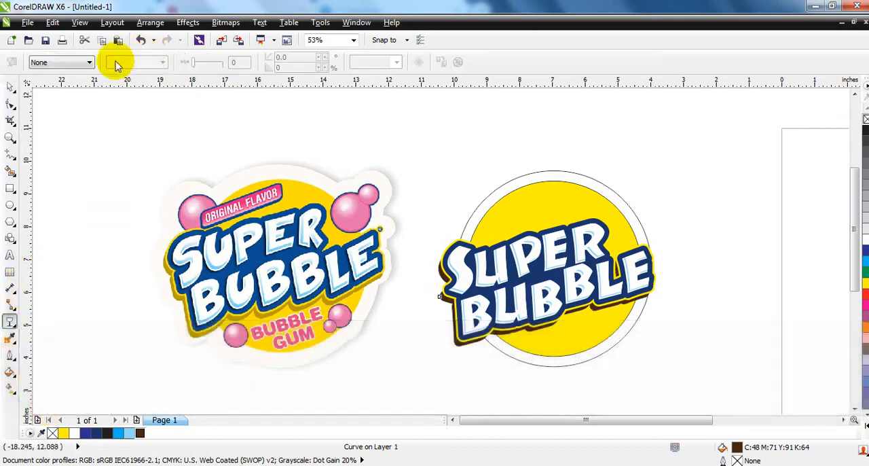
pyautogui.click(82, 62)
pyautogui.click(71, 80)
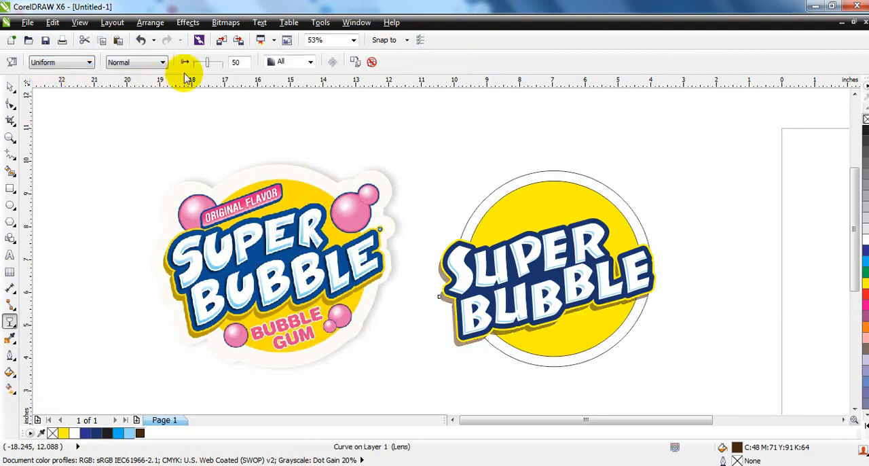
pyautogui.click(203, 63)
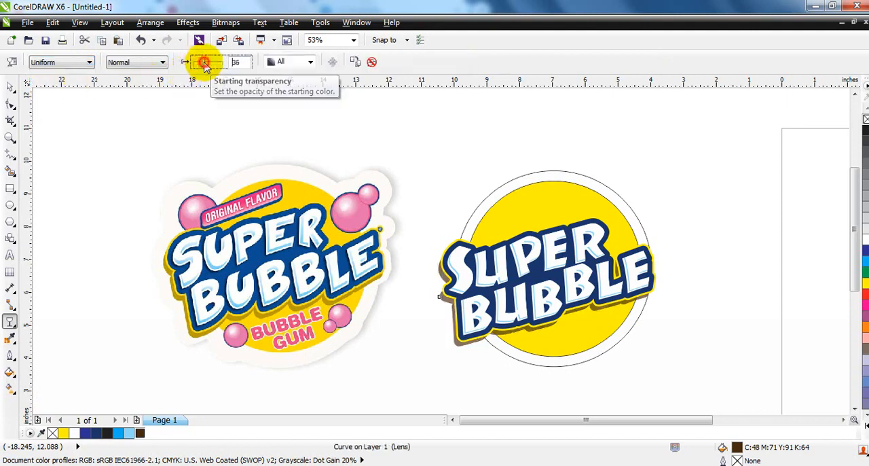
pyautogui.click(207, 64)
pyautogui.click(11, 88)
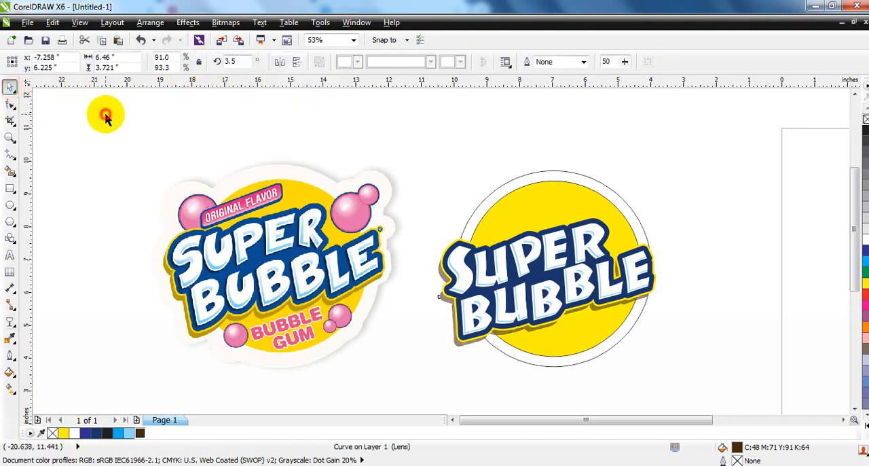
pyautogui.click(104, 181)
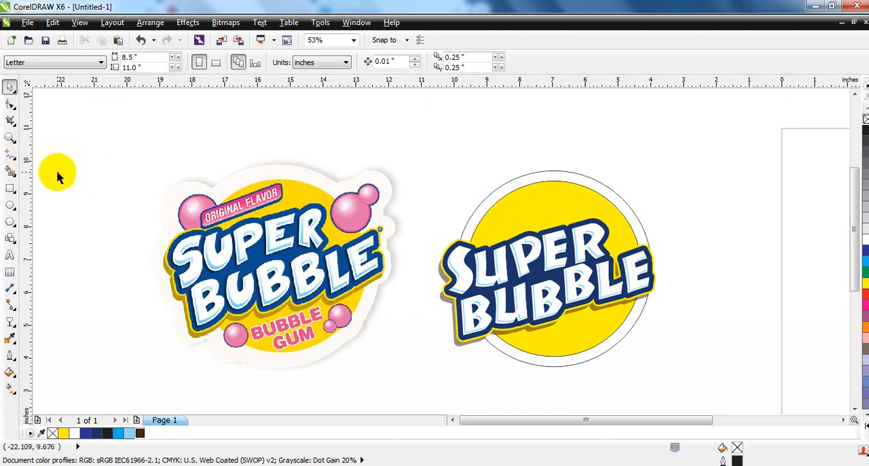
# Step: Draw a circle about 1.3 in wide over the yellow circle's upper-left edge and fill it with magenta (M100)
pyautogui.click(11, 204)
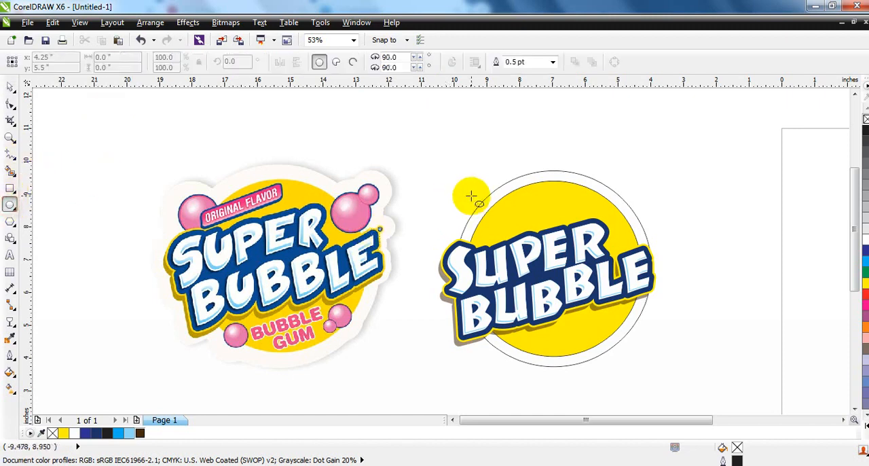
pyautogui.moveTo(472, 196); pyautogui.dragTo(490, 221)
pyautogui.click(7, 94)
pyautogui.click(10, 87)
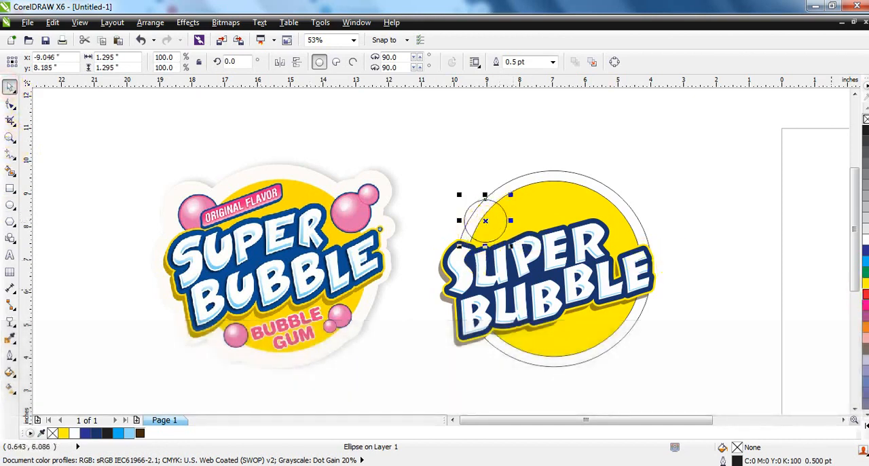
pyautogui.click(866, 304)
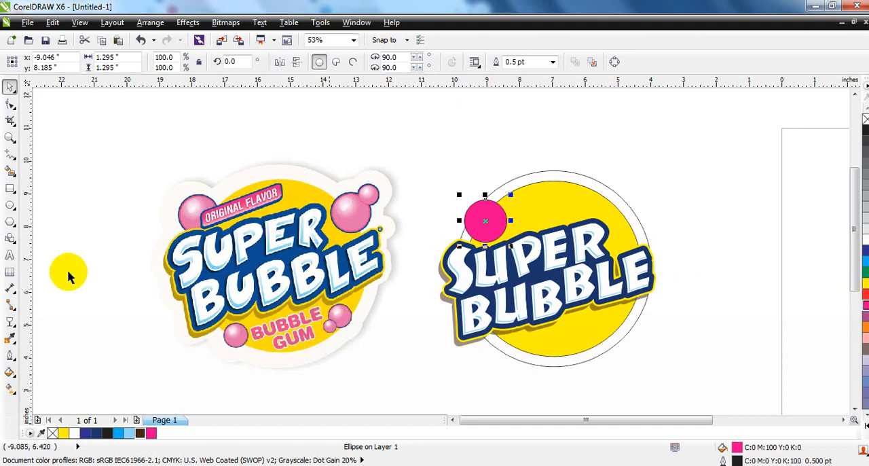
# Step: Give the magenta circle a radial fountain fill with a white highlight towards its upper left
pyautogui.click(9, 387)
pyautogui.moveTo(482, 212); pyautogui.dragTo(486, 228)
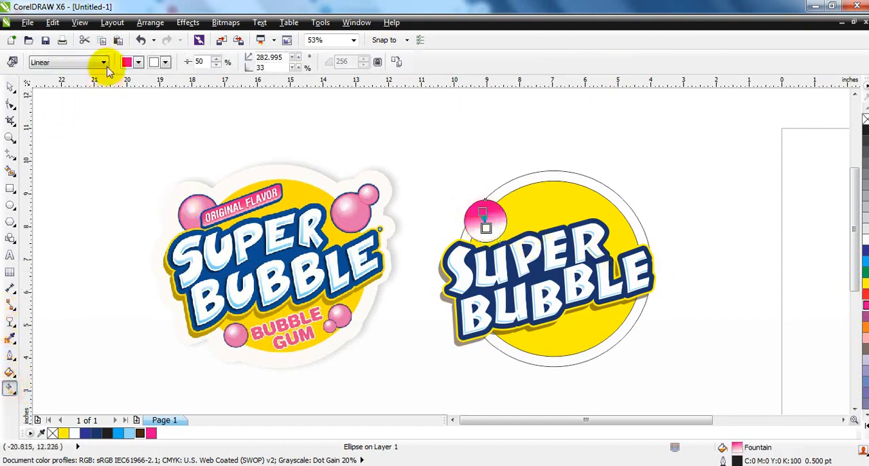
pyautogui.click(103, 63)
pyautogui.click(53, 99)
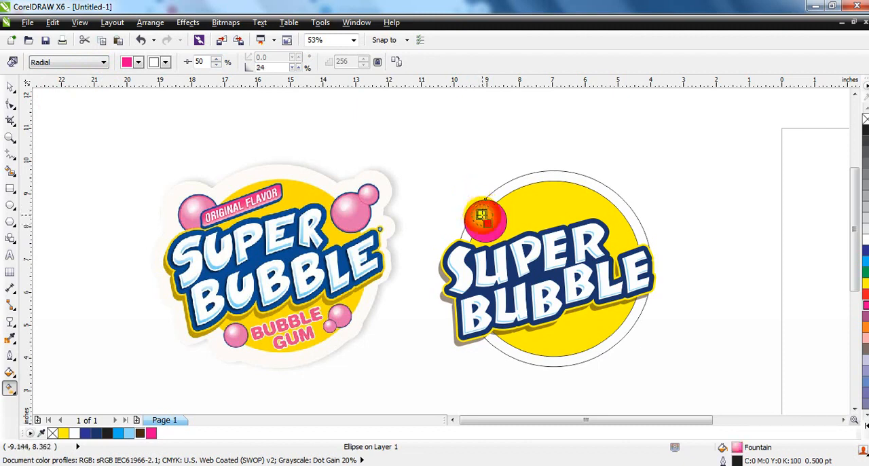
pyautogui.click(9, 86)
# Step: Add a concentric copy of the bubble enlarged to 1.38 in, filled dark blue (C100 M88 Y26 K21), and place it behind
pyautogui.hotkey('shift', 'F2')
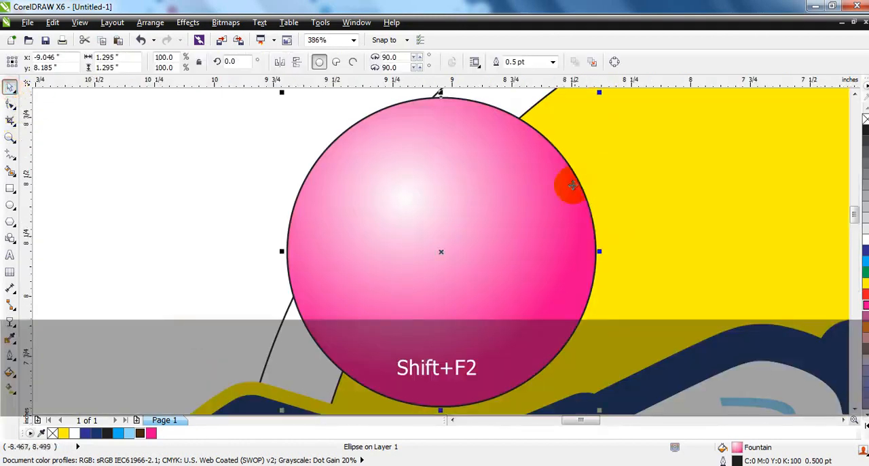
pyautogui.press('F3')
pyautogui.moveTo(584, 140); pyautogui.dragTo(590, 140)
pyautogui.hotkey('ctrl', 'r')
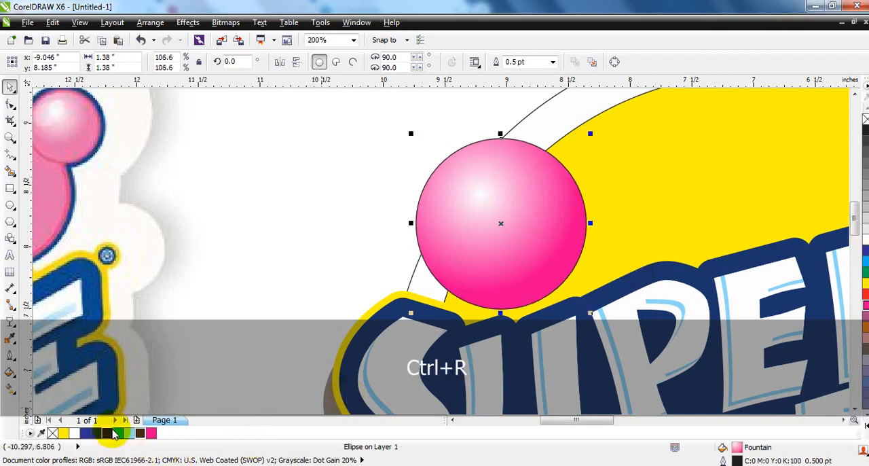
pyautogui.click(98, 432)
pyautogui.hotkey('ctrl', 'pagedown')
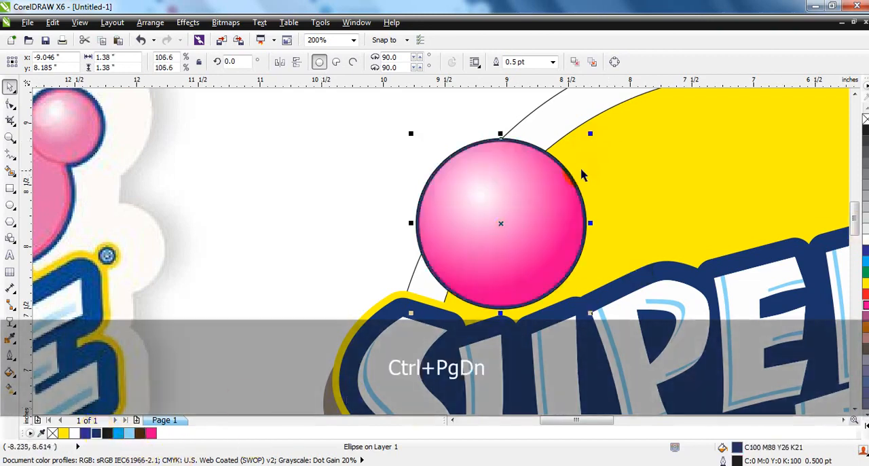
# Step: Fill the concentric 1.336 in copy with magenta and place it between the gradient circle and the dark blue circle
pyautogui.click(151, 432)
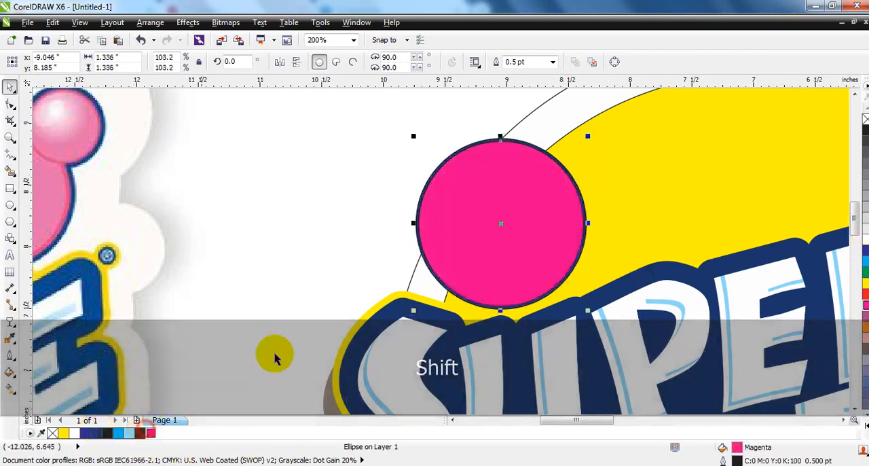
pyautogui.keyDown('shift'); pyautogui.click(532, 148); pyautogui.keyUp('shift')
pyautogui.hotkey('ctrl', 'pagedown')
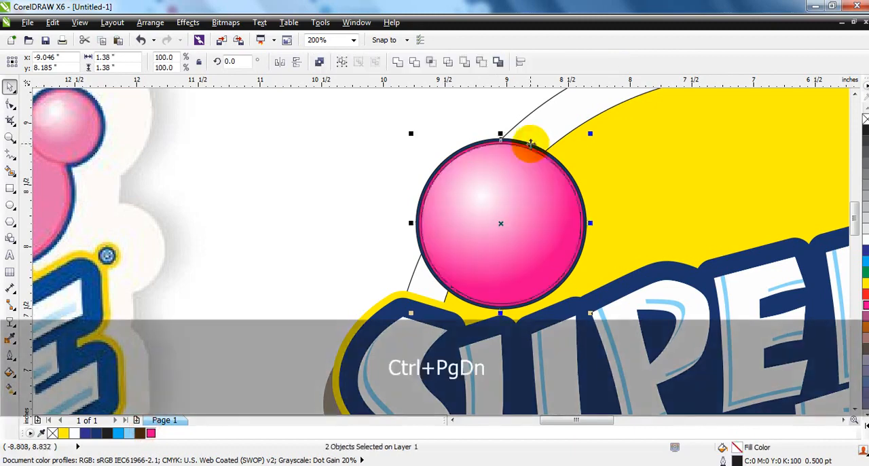
# Step: Remove the outlines from the three concentric circles and group them as one bubble
pyautogui.keyDown('shift'); pyautogui.click(510, 185); pyautogui.keyUp('shift')
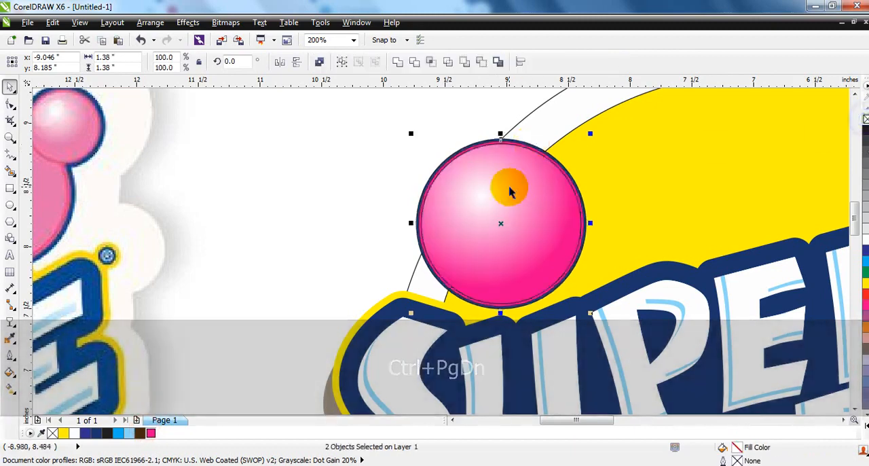
pyautogui.keyDown('shift'); pyautogui.click(542, 207); pyautogui.keyUp('shift')
pyautogui.press('F3')
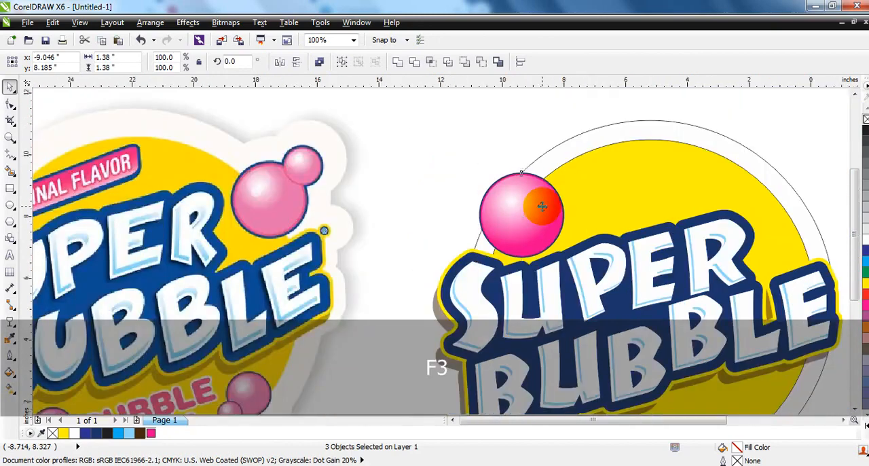
pyautogui.moveTo(506, 182); pyautogui.dragTo(567, 241)
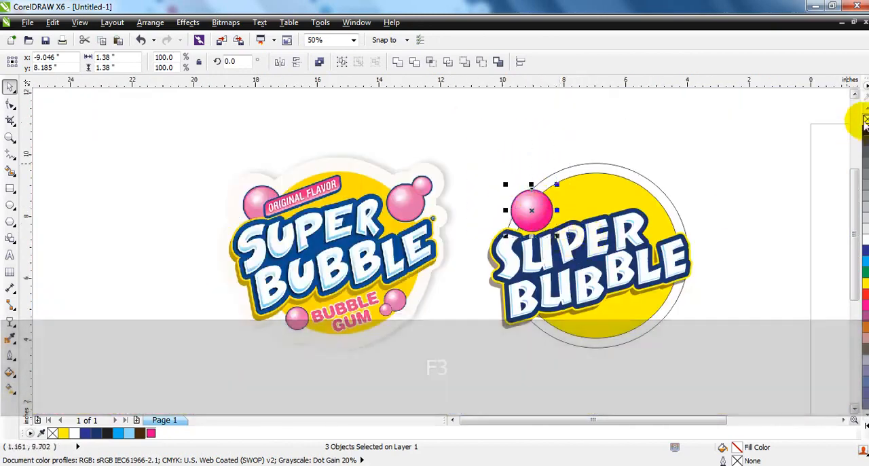
pyautogui.hotkey('ctrl', 'g')
# Step: Copy the bubble to the yellow circle's upper-right edge and add a smaller copy about 0.98 in wide overlapping its upper right
pyautogui.moveTo(537, 208); pyautogui.dragTo(694, 197)
pyautogui.rightClick(675, 212)
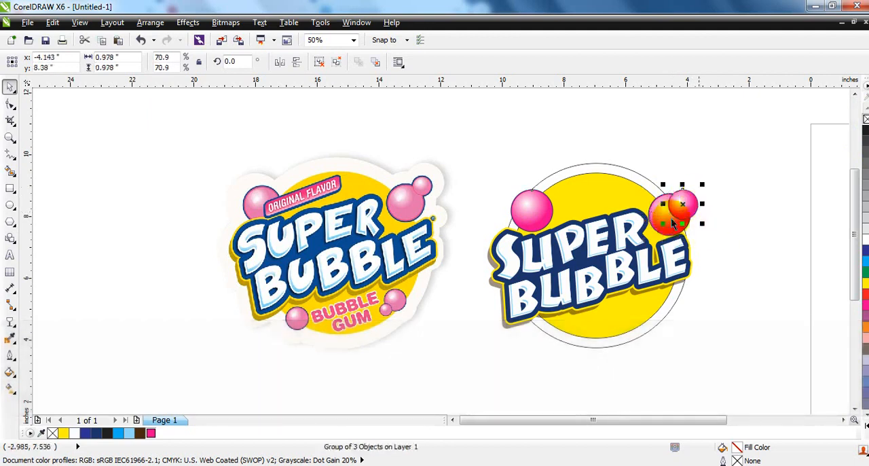
# Step: Copy the upper-right bubble pair to the yellow circle's lower-right edge, rotate the copy 187.3° and scale it down to about 1.36 in wide
pyautogui.moveTo(730, 171); pyautogui.dragTo(635, 240)
pyautogui.moveTo(668, 215); pyautogui.dragTo(654, 338)
pyautogui.rightClick(653, 339)
pyautogui.click(658, 345)
pyautogui.moveTo(686, 361); pyautogui.dragTo(629, 317)
pyautogui.moveTo(671, 334); pyautogui.dragTo(662, 317)
pyautogui.moveTo(678, 288); pyautogui.dragTo(649, 316)
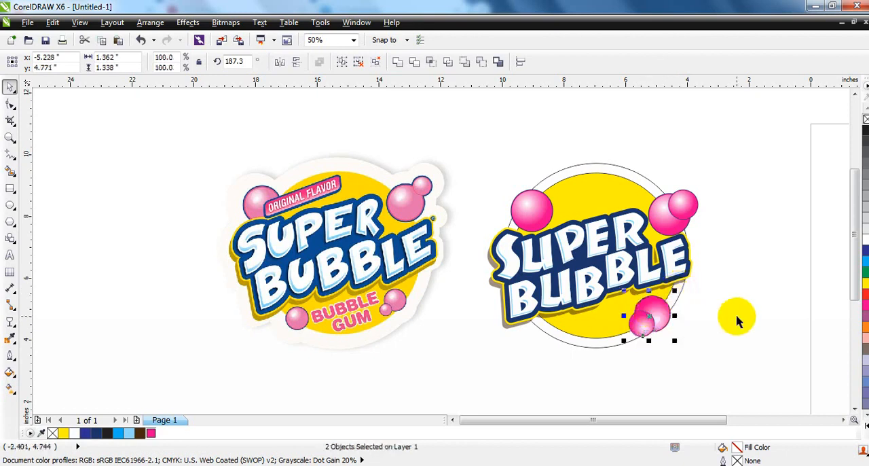
pyautogui.click(739, 321)
# Step: Copy the upper-left bubble to the yellow circle's lower-left edge at about 1.05 in wide
pyautogui.moveTo(536, 225); pyautogui.dragTo(573, 345)
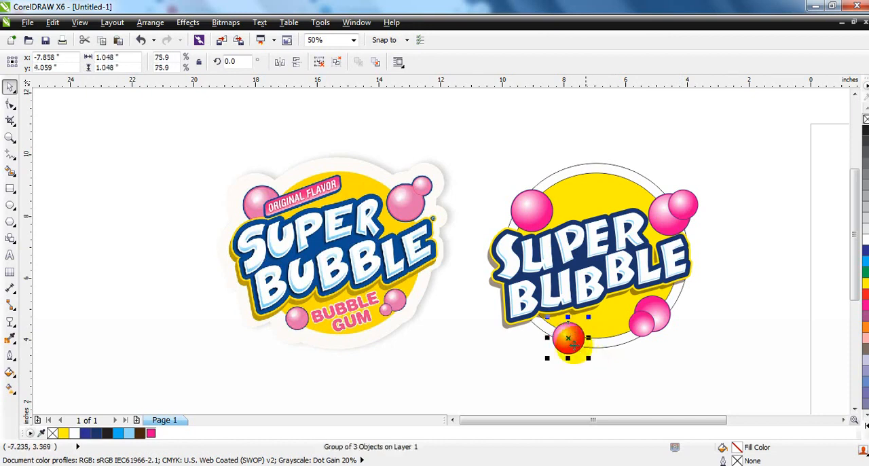
pyautogui.click(699, 345)
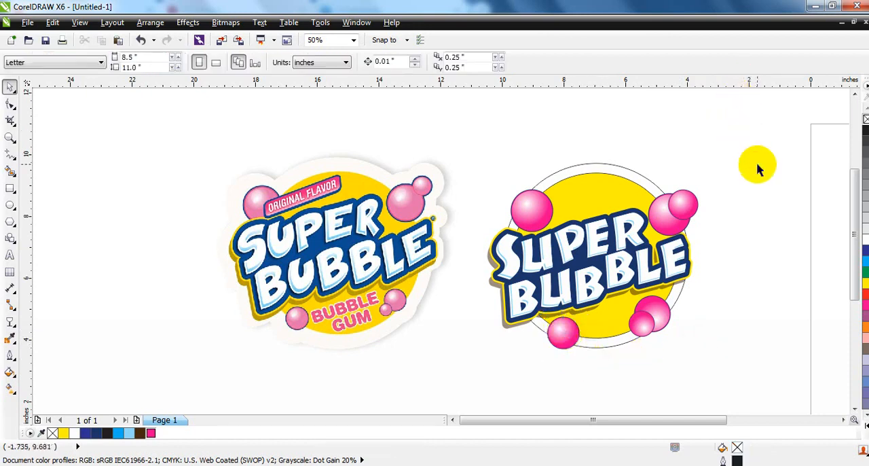
# Step: Duplicate all six bubbles to the right of the logo and weld the duplicates into a single shape
pyautogui.moveTo(757, 162); pyautogui.dragTo(651, 270)
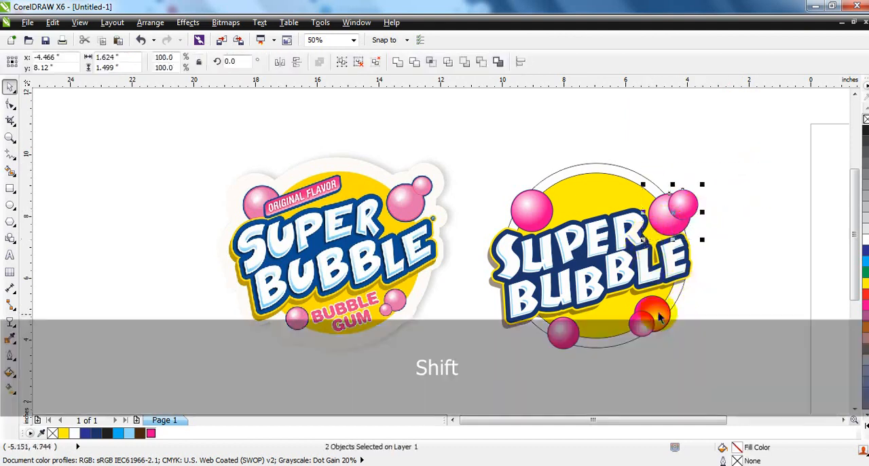
pyautogui.keyDown('shift'); pyautogui.click(654, 320); pyautogui.keyUp('shift')
pyautogui.keyDown('shift'); pyautogui.click(555, 332); pyautogui.keyUp('shift')
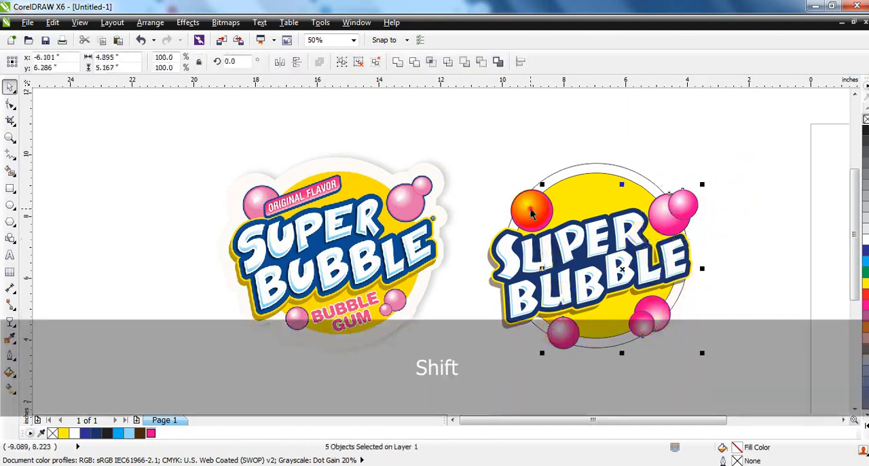
pyautogui.keyDown('shift'); pyautogui.click(531, 209); pyautogui.keyUp('shift')
pyautogui.moveTo(531, 212); pyautogui.dragTo(743, 215)
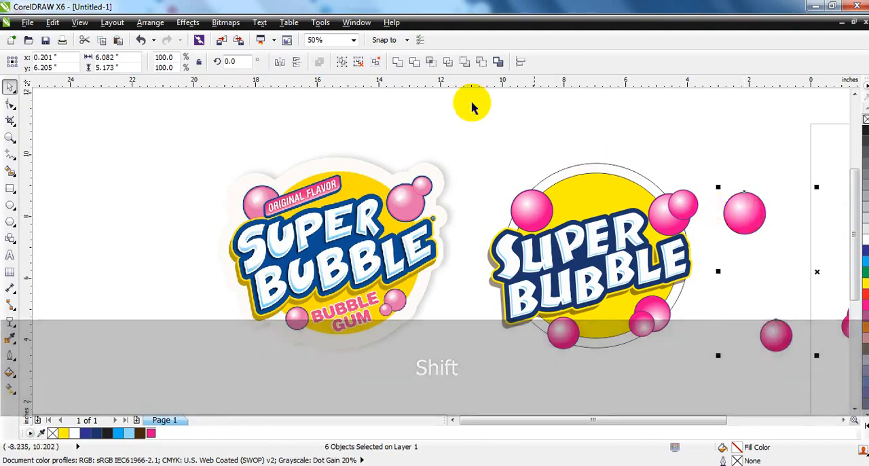
pyautogui.click(399, 62)
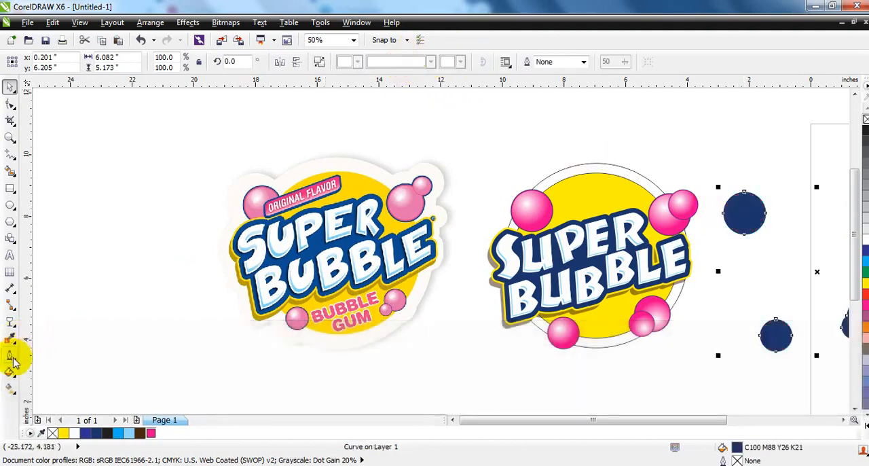
# Step: Give the welded bubble shape a black 36 pt outline with rounded corners and round line caps
pyautogui.click(12, 357)
pyautogui.click(43, 157)
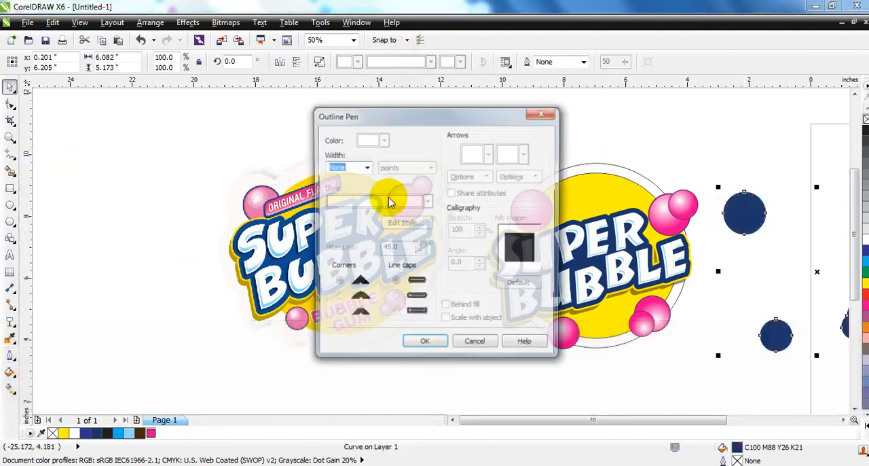
pyautogui.click(367, 167)
pyautogui.click(340, 298)
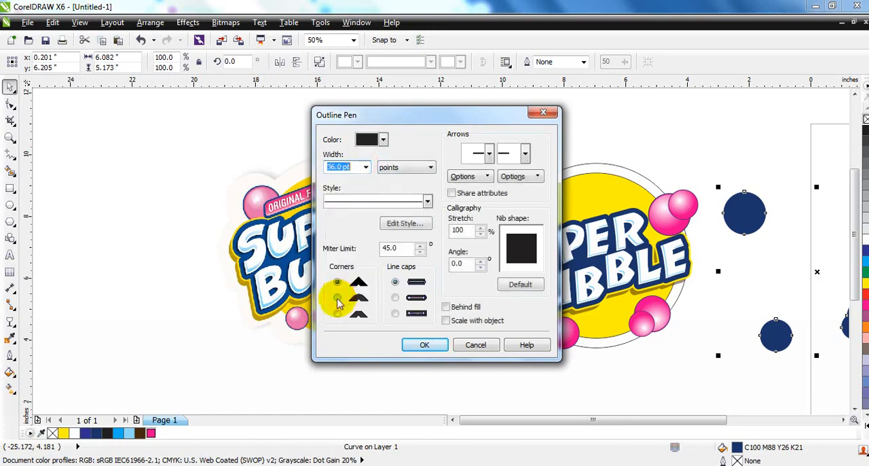
pyautogui.click(395, 298)
pyautogui.click(426, 345)
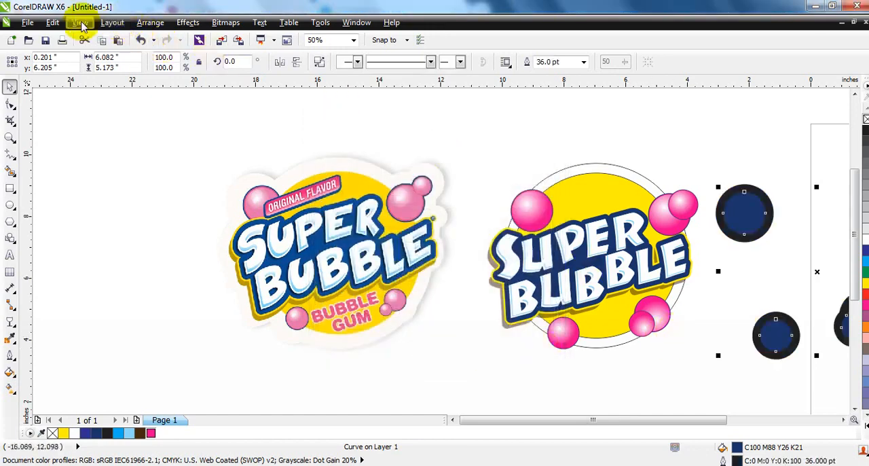
# Step: Convert the bubble shape's thick outline into a separate object and delete the original blue fill shape
pyautogui.click(149, 22)
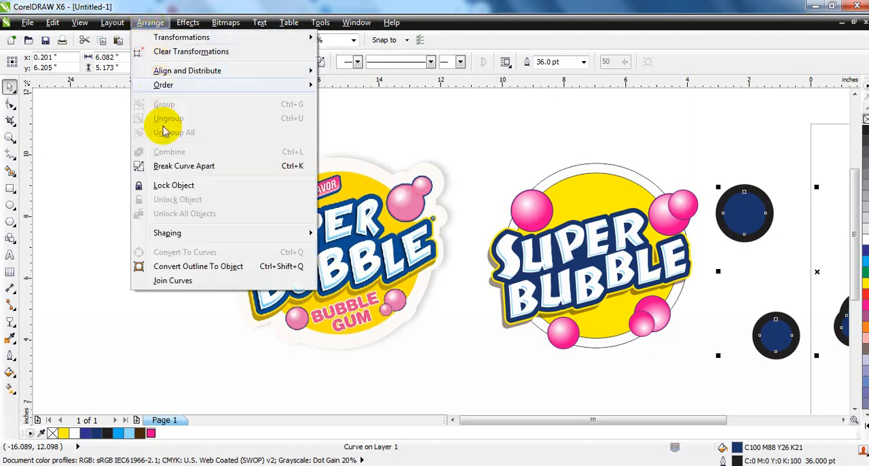
pyautogui.click(179, 269)
pyautogui.press('Delete')
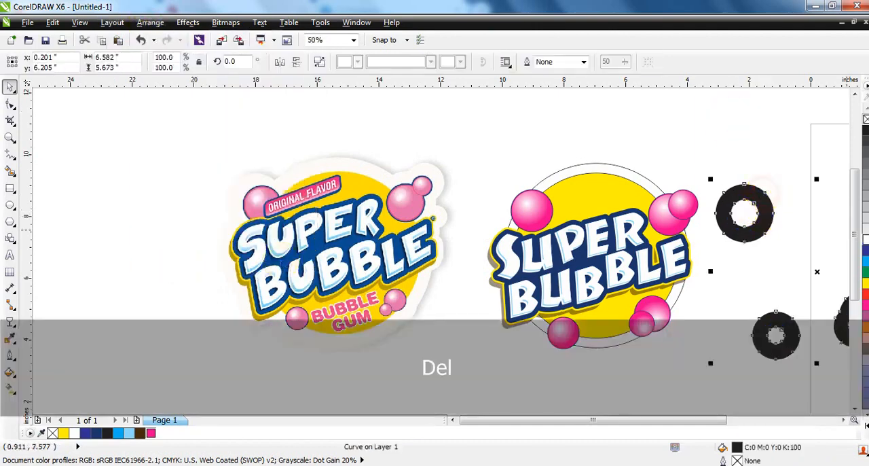
# Step: Place the rings, filled 10% black, behind the logo's bubbles and weld them with the outer circle
pyautogui.press('ctrl')
pyautogui.moveTo(751, 235)
pyautogui.mouseDown()
pyautogui.moveTo(563, 272)
pyautogui.moveTo(551, 227)
pyautogui.moveTo(539, 224)
pyautogui.mouseUp()
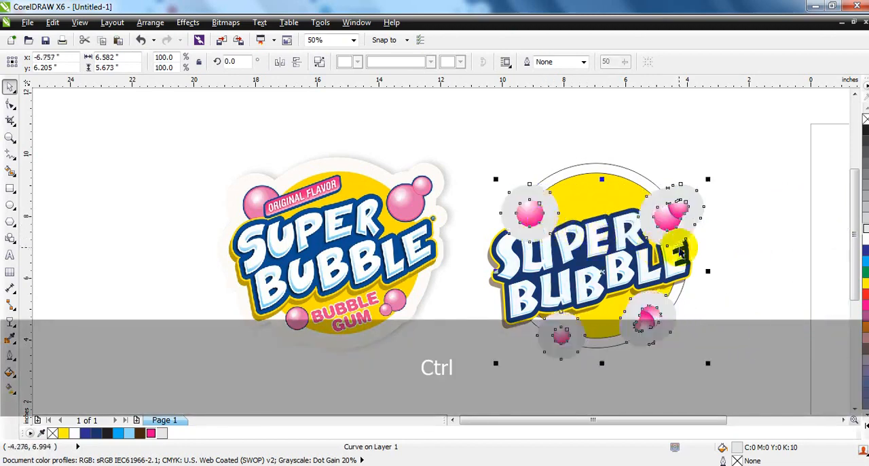
pyautogui.keyDown('shift'); pyautogui.click(624, 167); pyautogui.keyUp('shift')
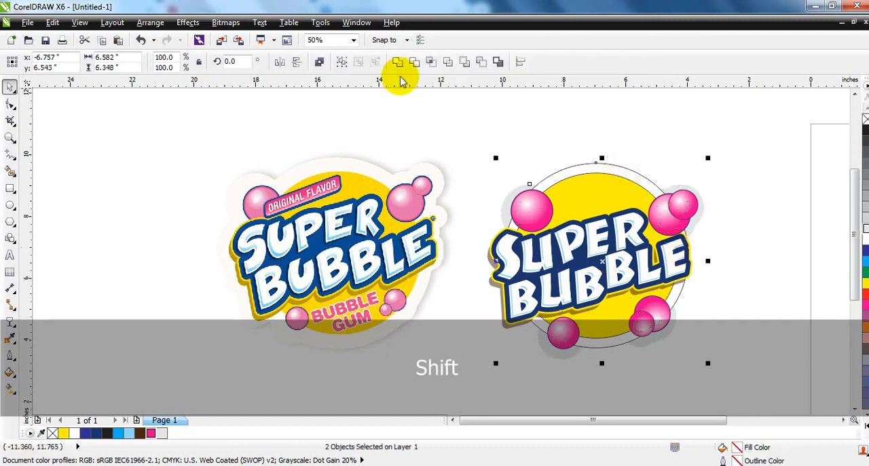
pyautogui.click(398, 65)
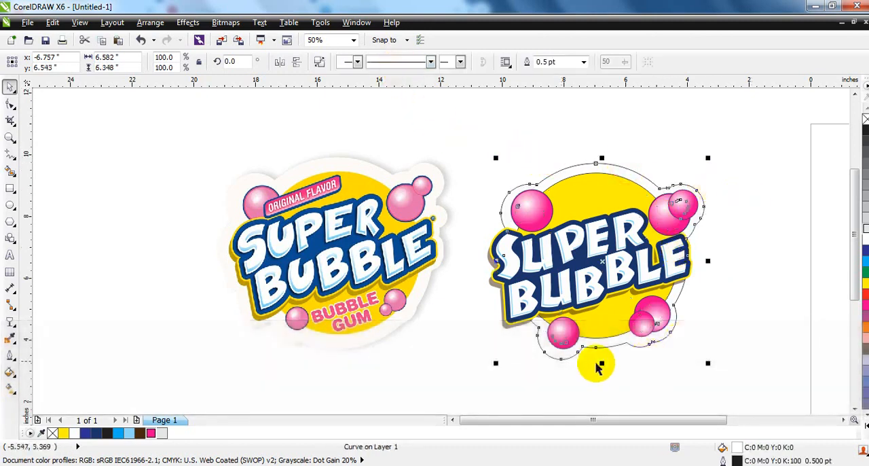
# Step: Scale the welded contour to 99%, about 6.52 in wide, and remove its outline
pyautogui.moveTo(495, 363); pyautogui.dragTo(497, 362)
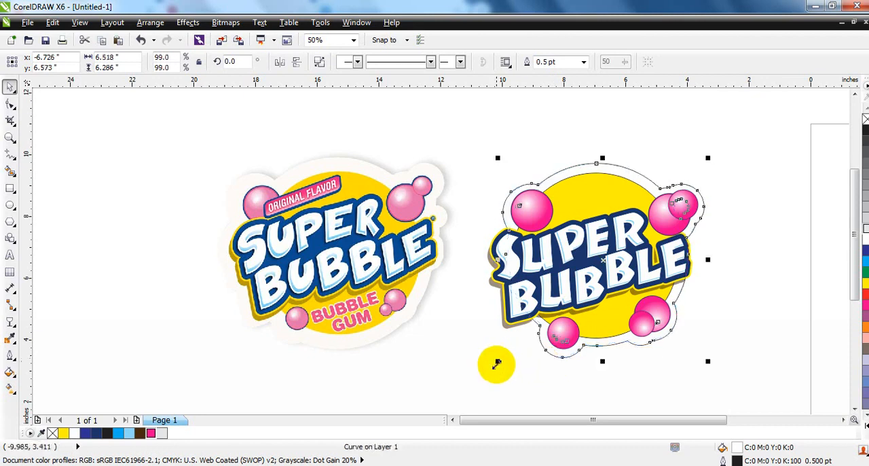
pyautogui.click(621, 379)
pyautogui.click(625, 167)
pyautogui.rightClick(865, 119)
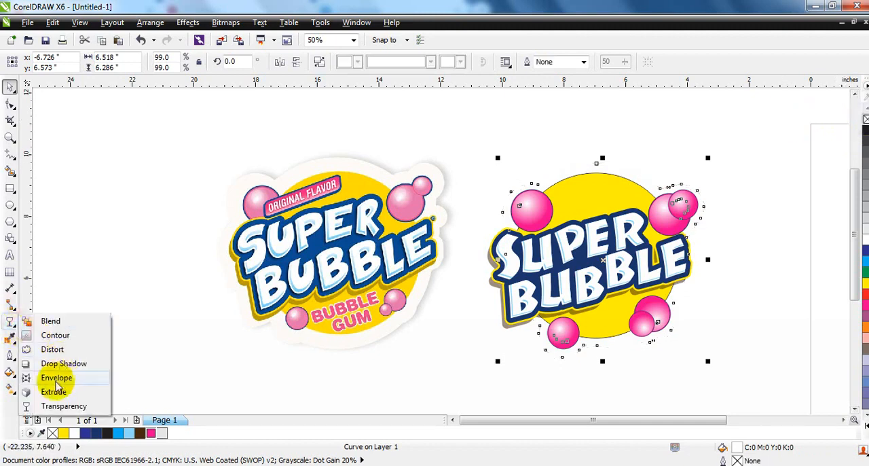
# Step: Add a black drop shadow to the white contour in Multiply mode with 50 opacity and 5 feathering
pyautogui.click(49, 365)
pyautogui.moveTo(602, 163); pyautogui.dragTo(601, 356)
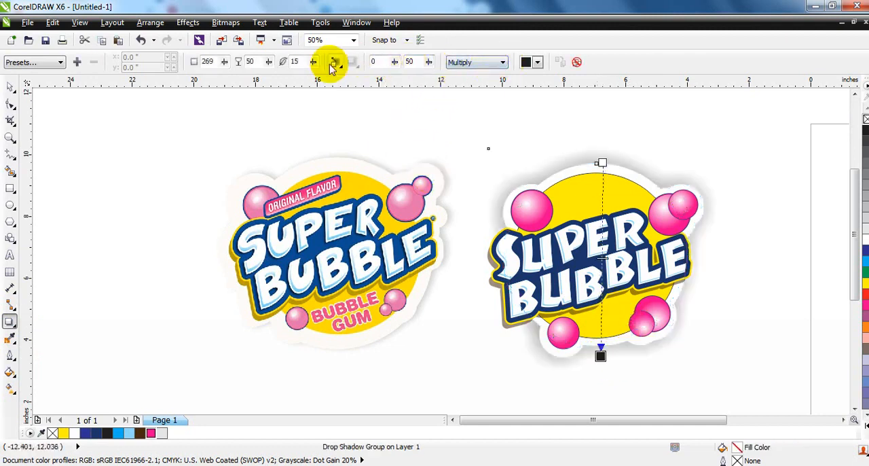
pyautogui.moveTo(301, 63); pyautogui.dragTo(290, 66)
pyautogui.write('5')
pyautogui.press('Return')
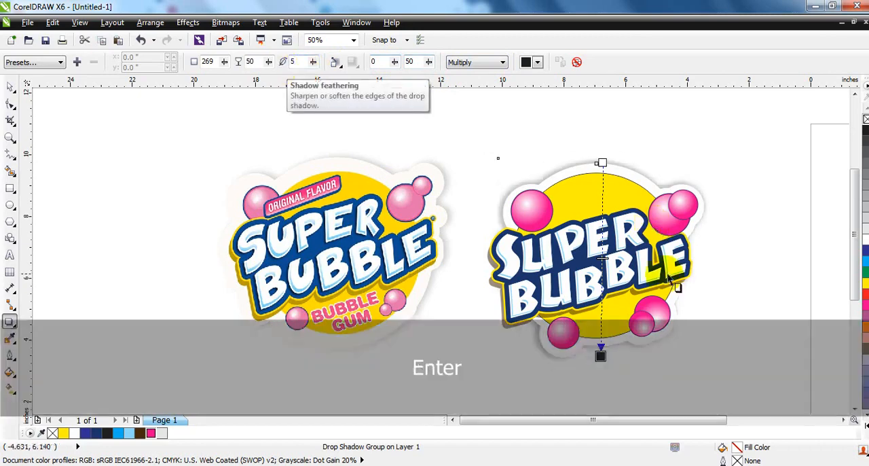
# Step: Break the contour's drop shadow group apart into separate objects
pyautogui.click(149, 22)
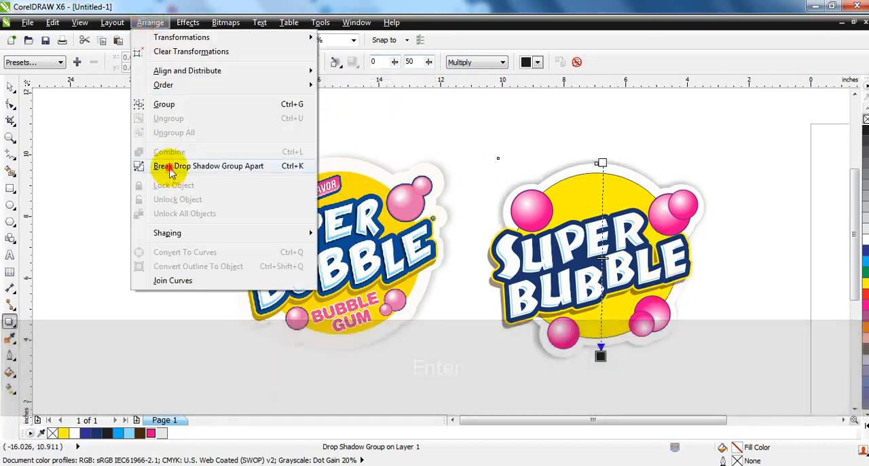
pyautogui.click(171, 167)
pyautogui.click(9, 86)
pyautogui.click(734, 213)
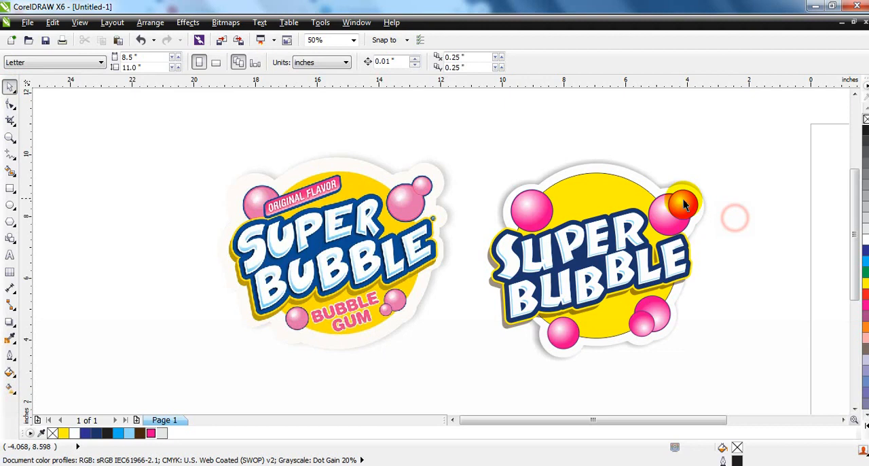
# Step: Remove the thin outline from the yellow circle
pyautogui.click(602, 182)
pyautogui.rightClick(863, 116)
pyautogui.click(787, 178)
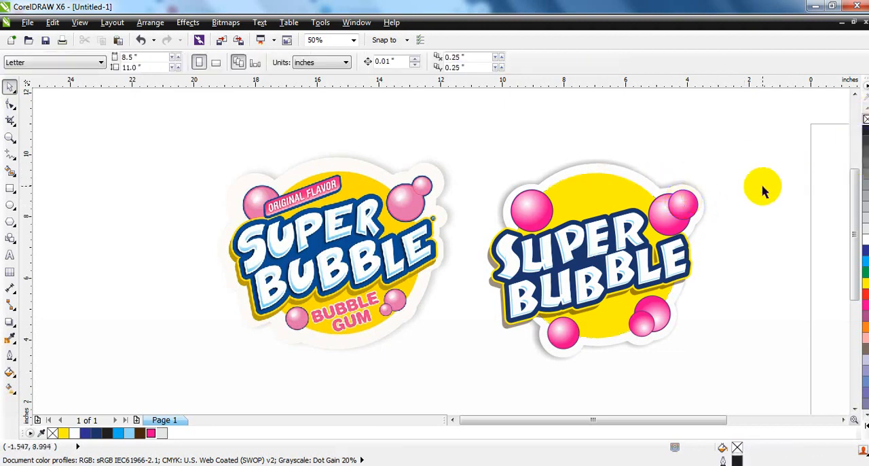
# Step: Add the artistic text "BUBBLE GUM" on two lines in the empty area beside the reference image
pyautogui.click(10, 254)
pyautogui.click(75, 285)
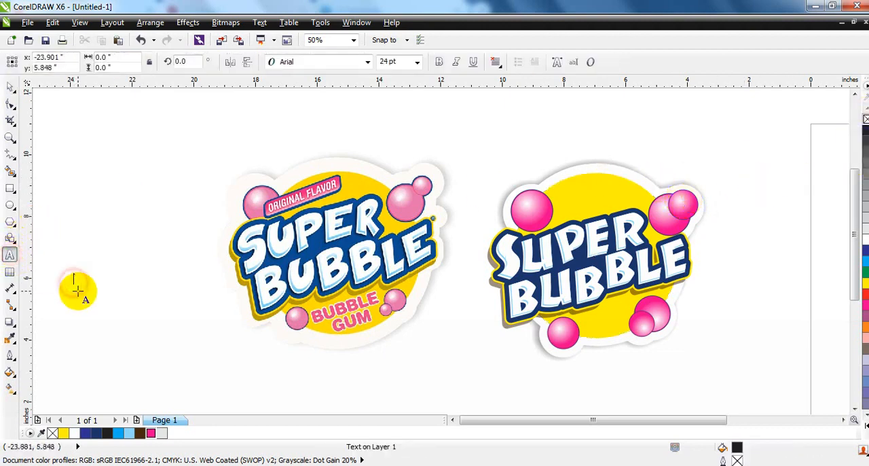
pyautogui.press('capslock')
pyautogui.write('bu')
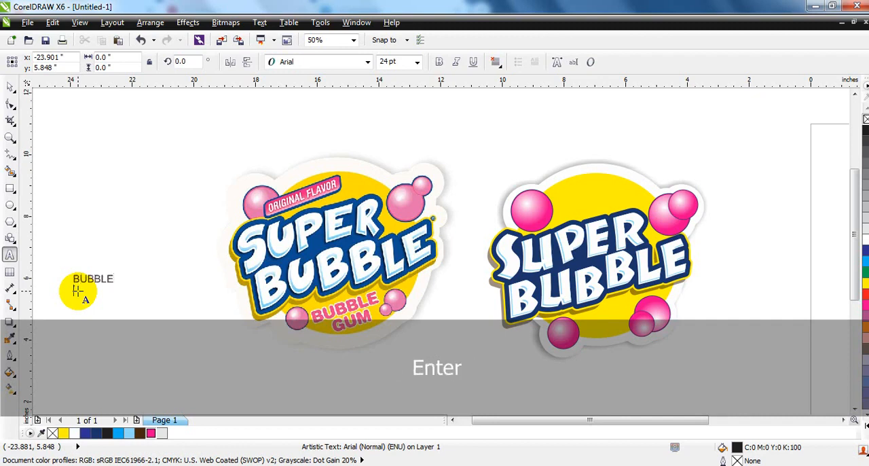
pyautogui.click(9, 86)
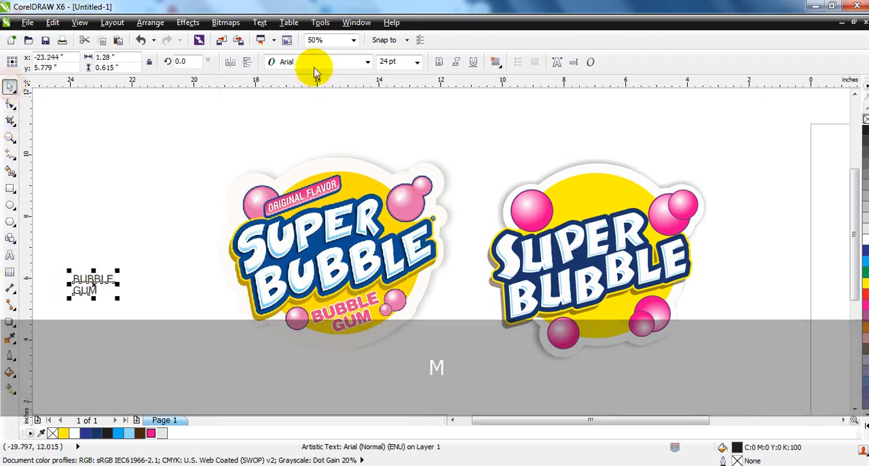
# Step: Set the font of the BUBBLE GUM text to Clarendon Hv BT
pyautogui.click(316, 61)
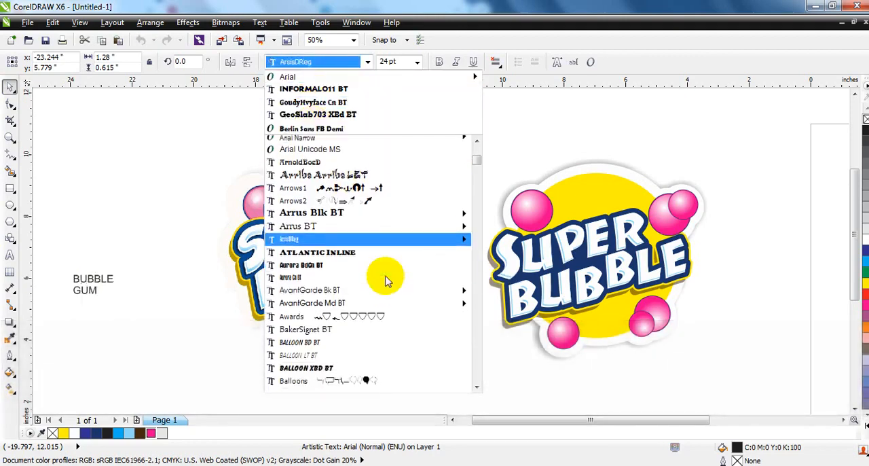
pyautogui.scroll(-7, 386, 280)
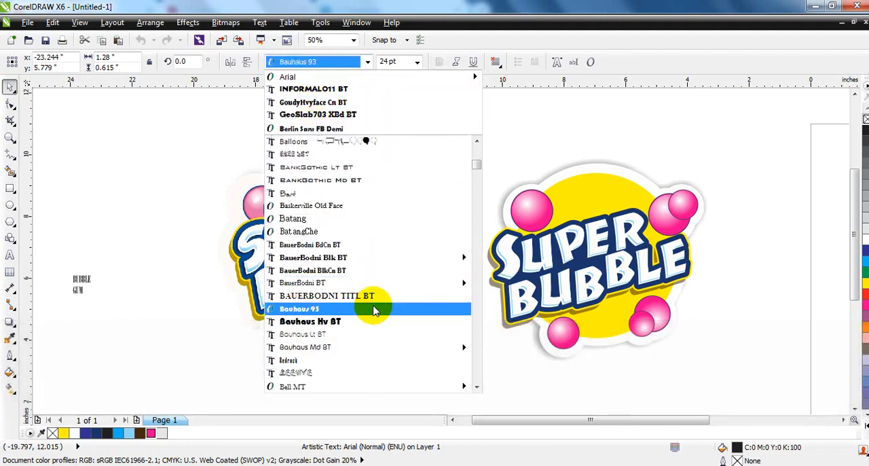
pyautogui.scroll(-5, 380, 292)
pyautogui.scroll(-7, 374, 310)
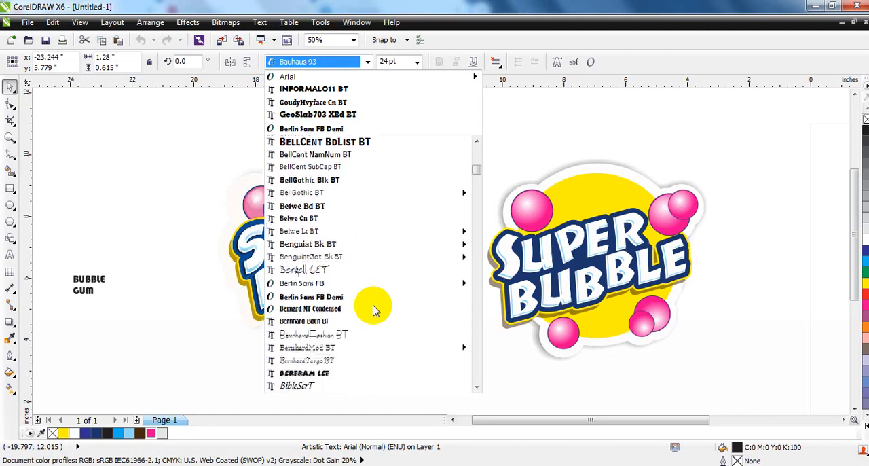
pyautogui.scroll(-8, 374, 311)
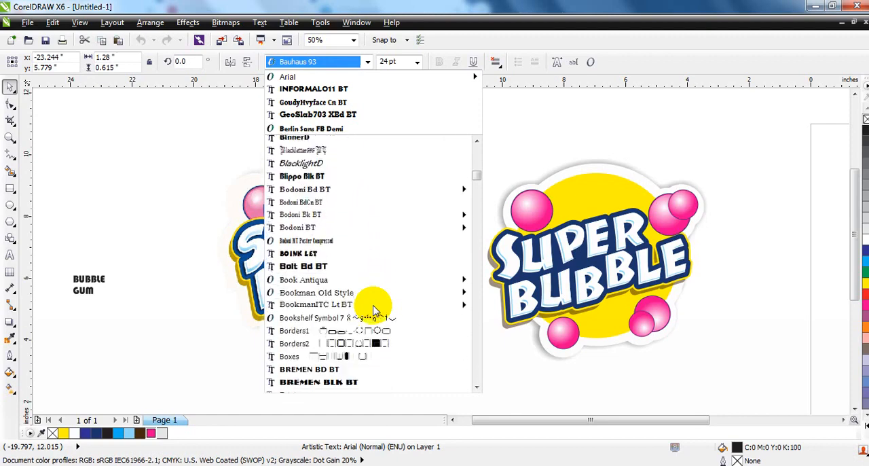
pyautogui.scroll(-10, 375, 310)
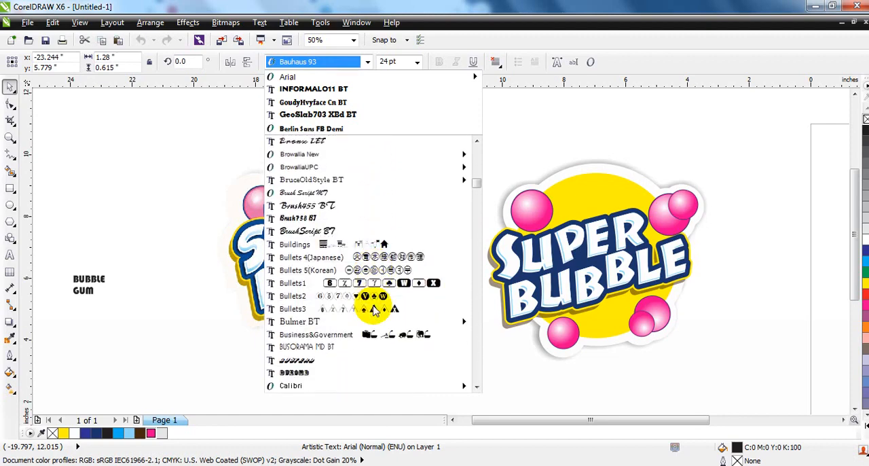
pyautogui.scroll(-7, 375, 310)
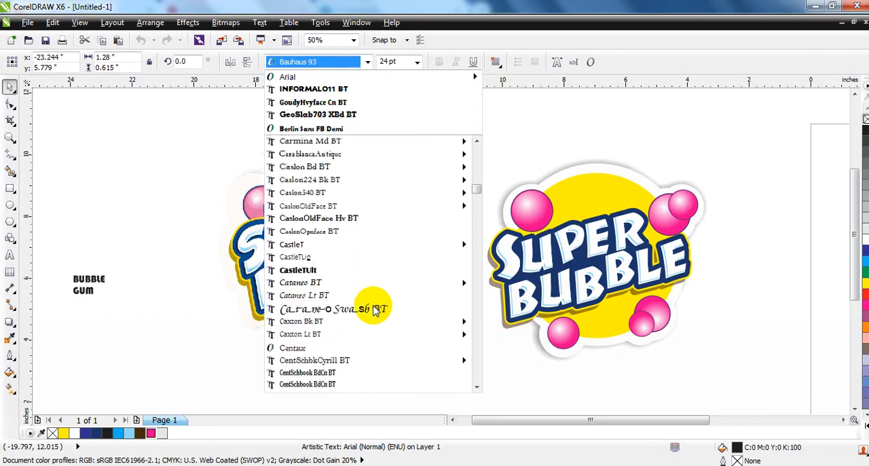
pyautogui.scroll(-8, 375, 311)
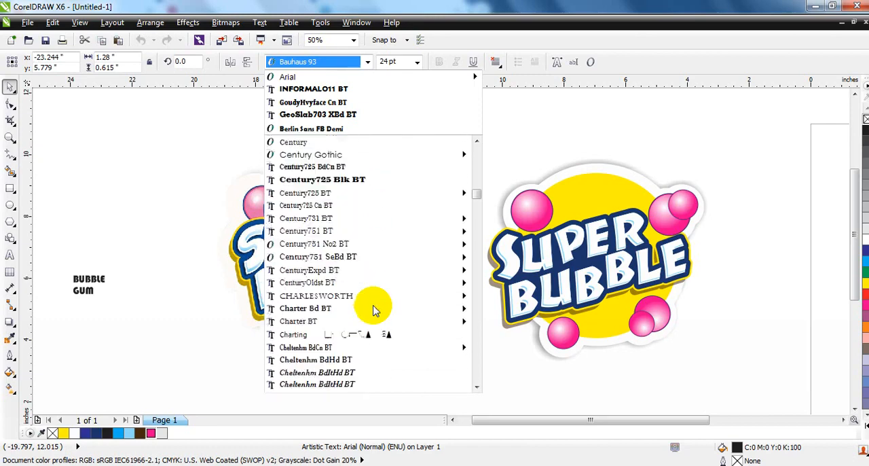
pyautogui.scroll(-6, 375, 311)
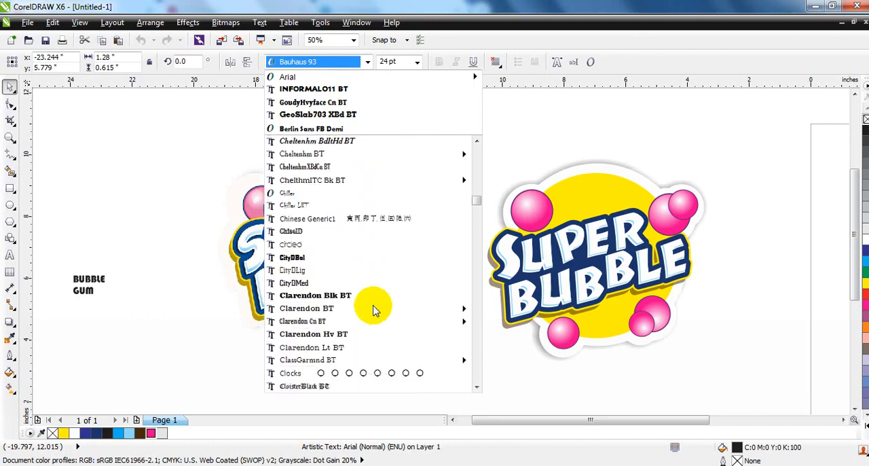
pyautogui.moveTo(354, 205)
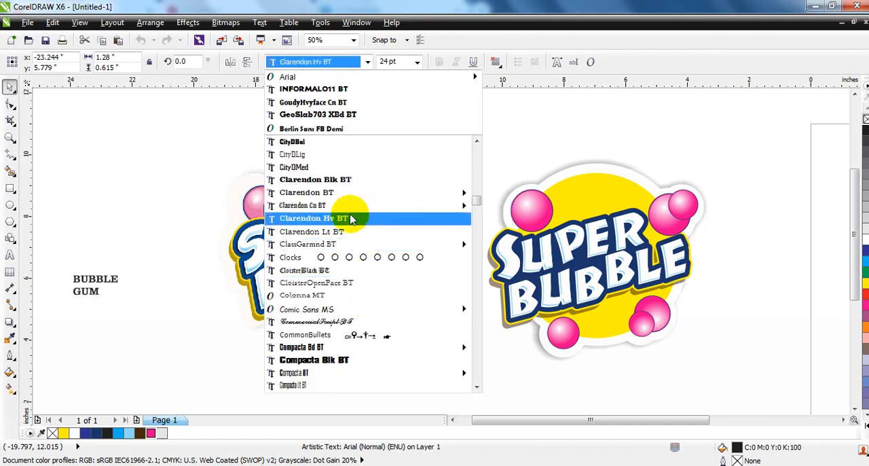
pyautogui.click(351, 219)
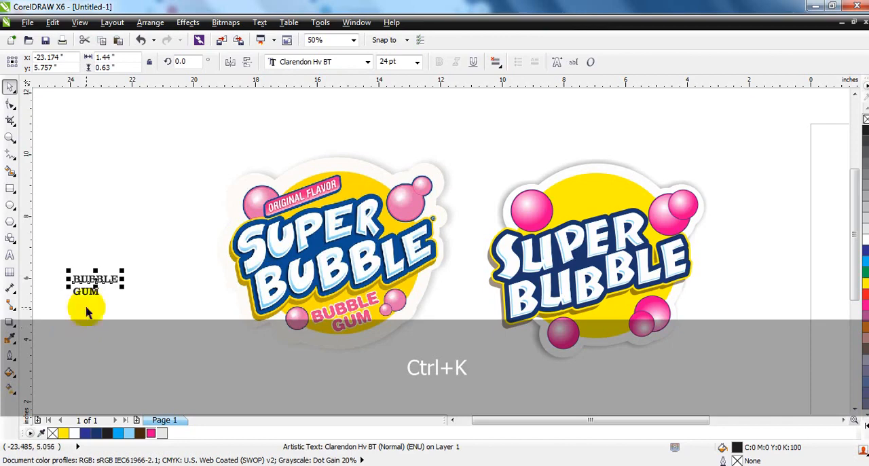
# Step: Break the text into separate lines, bring GUM closer beneath BUBBLE and centre the two lines horizontally
pyautogui.moveTo(91, 293); pyautogui.dragTo(93, 292)
pyautogui.moveTo(150, 317); pyautogui.dragTo(20, 248)
pyautogui.press('c')
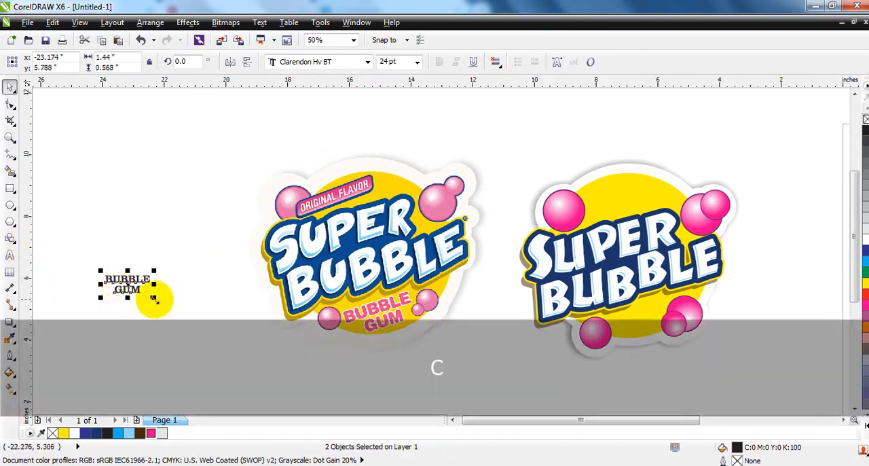
# Step: Enlarge both text lines to about 2.06 in wide on the yellow circle's lower part and fill them with magenta
pyautogui.moveTo(154, 299); pyautogui.dragTo(173, 308)
pyautogui.moveTo(141, 286); pyautogui.dragTo(639, 317)
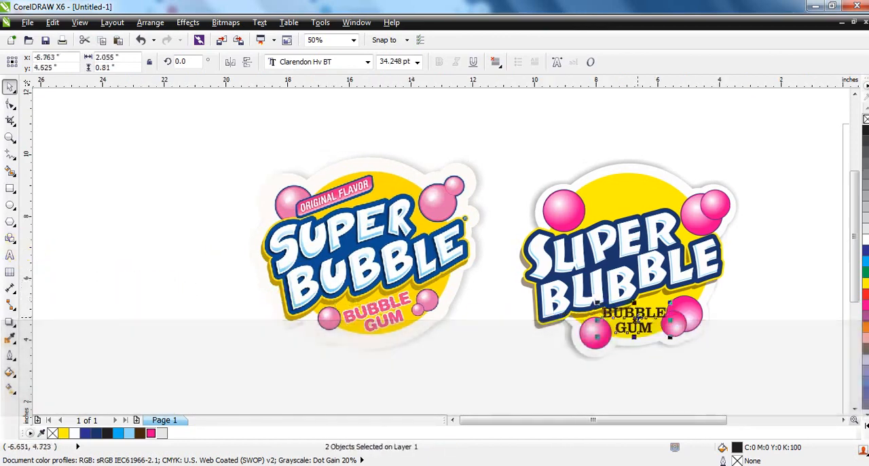
pyautogui.click(638, 315)
pyautogui.click(865, 294)
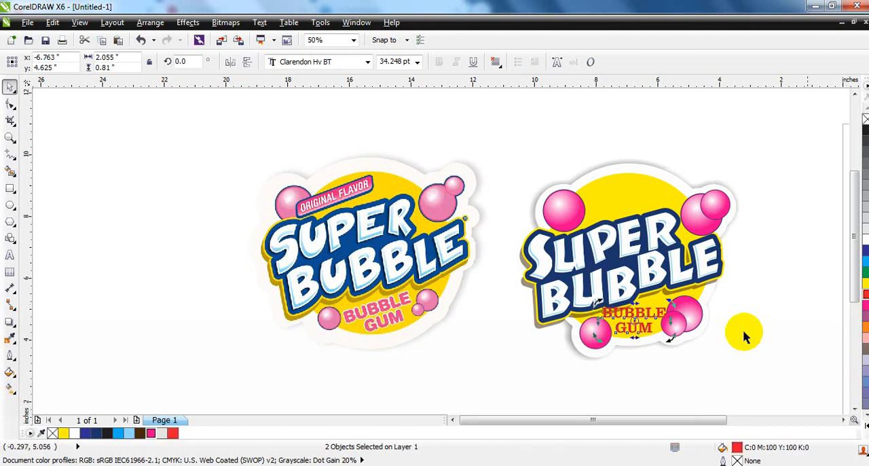
pyautogui.click(866, 306)
# Step: Rotate the BUBBLE GUM text 16.2° and scale it down to about 1.36 in wide between the lower bubbles
pyautogui.moveTo(667, 339); pyautogui.dragTo(670, 331)
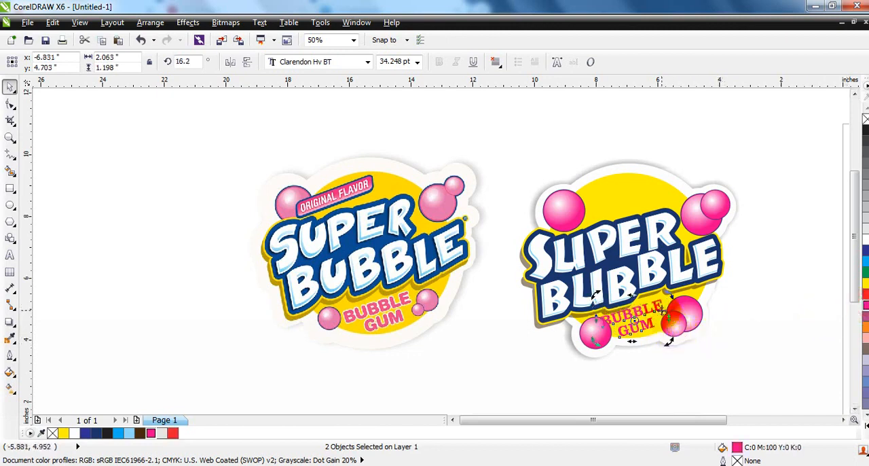
pyautogui.moveTo(669, 295); pyautogui.dragTo(642, 311)
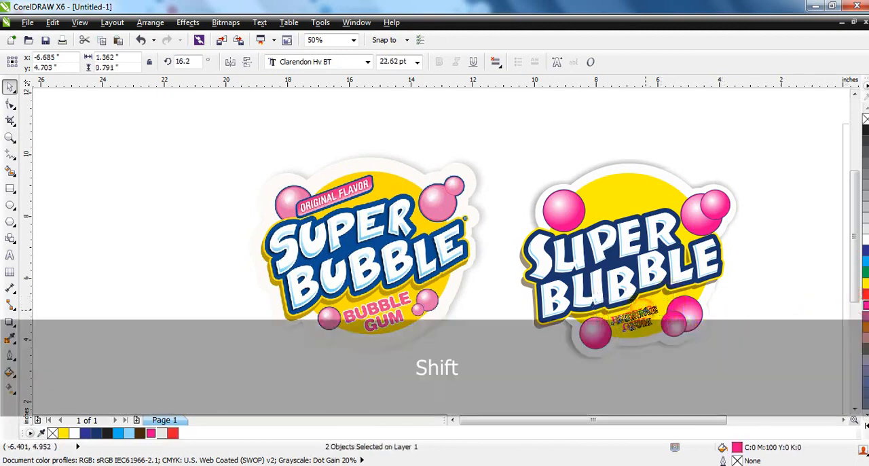
pyautogui.click(770, 284)
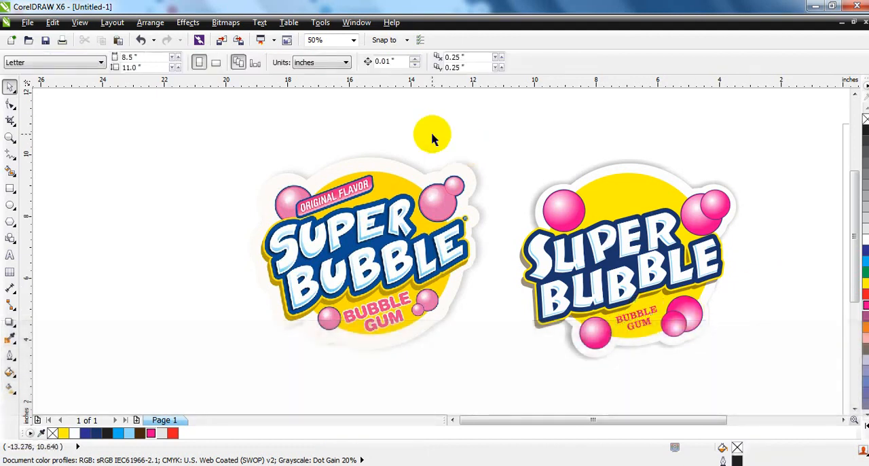
# Step: Draw a rectangle about 4.29 by 0.81 in above the reference logo and round its corners to about 0.146 in
pyautogui.click(10, 188)
pyautogui.moveTo(255, 91); pyautogui.dragTo(386, 115)
pyautogui.click(10, 103)
pyautogui.moveTo(253, 114); pyautogui.dragTo(258, 117)
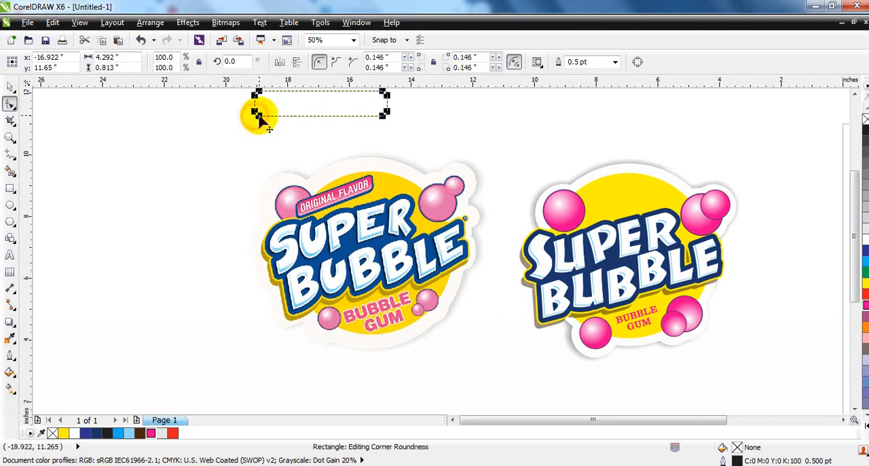
# Step: Slant the rounded rectangle above the reference logo and rotate it to 15.3°, matching the flavor label's tilt
pyautogui.click(10, 86)
pyautogui.click(321, 104)
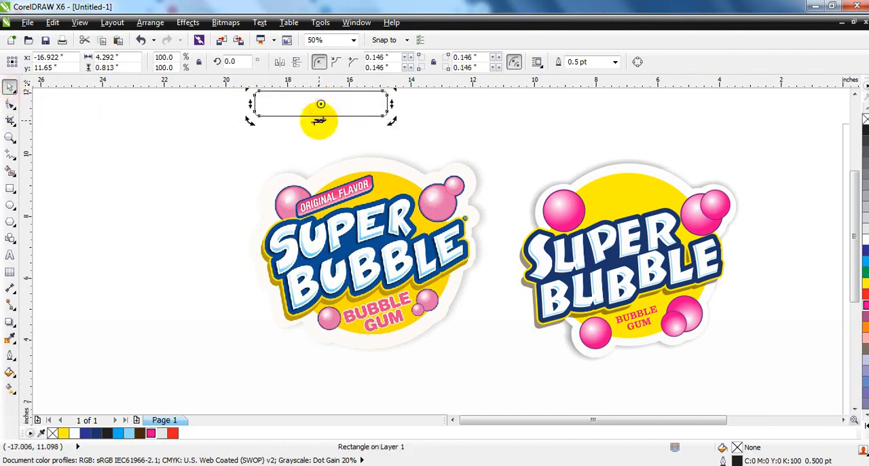
pyautogui.moveTo(311, 121); pyautogui.dragTo(310, 121)
pyautogui.click(313, 104)
pyautogui.moveTo(389, 121); pyautogui.dragTo(358, 113)
# Step: Move the slanted rectangle above SUPER on the new logo, overlapping the upper-left bubble, and scale it to about 2.99 in wide
pyautogui.moveTo(304, 101); pyautogui.dragTo(604, 201)
pyautogui.click(605, 201)
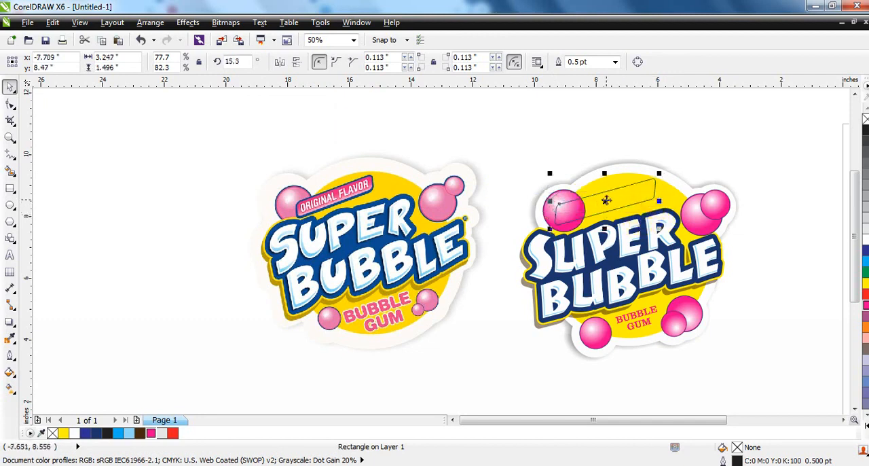
pyautogui.moveTo(612, 195); pyautogui.dragTo(611, 195)
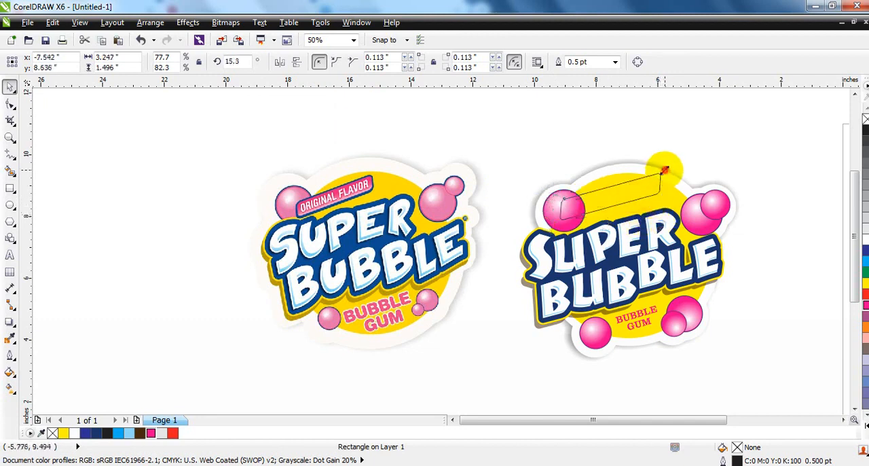
pyautogui.moveTo(663, 173); pyautogui.dragTo(656, 178)
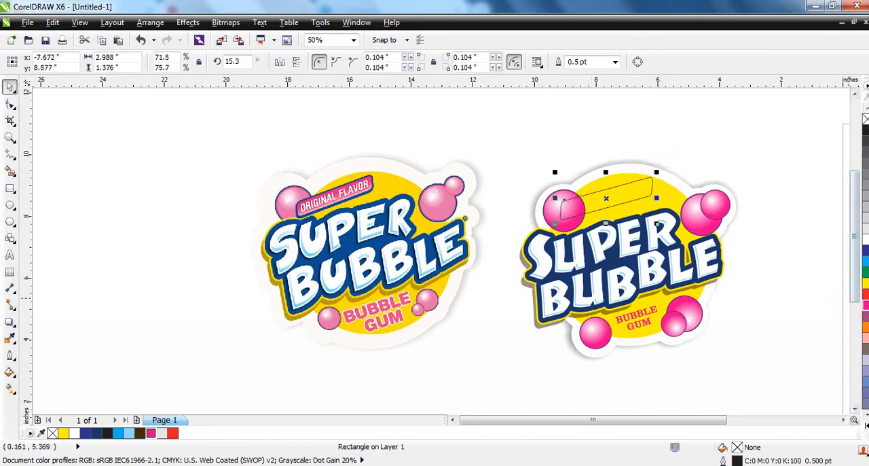
# Step: Fill the label rectangle with a linear gradient running from magenta at its upper edge to white at its lower edge
pyautogui.click(866, 305)
pyautogui.hotkey('shift', 'F2')
pyautogui.press('g')
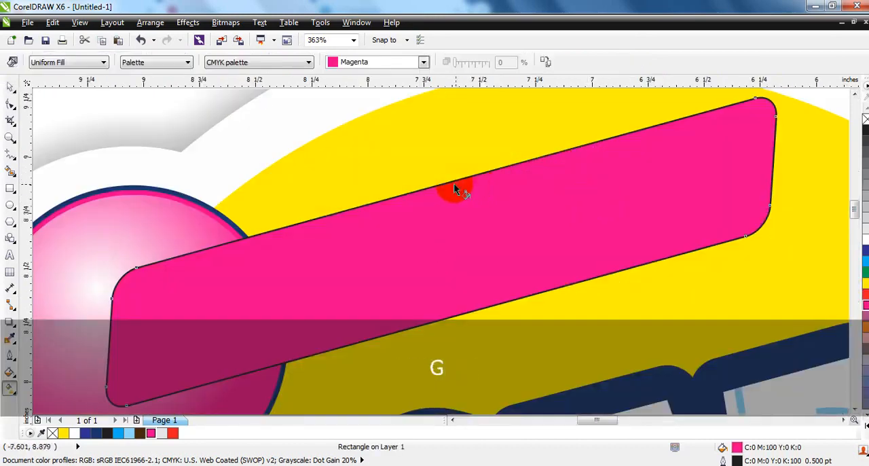
pyautogui.click(10, 87)
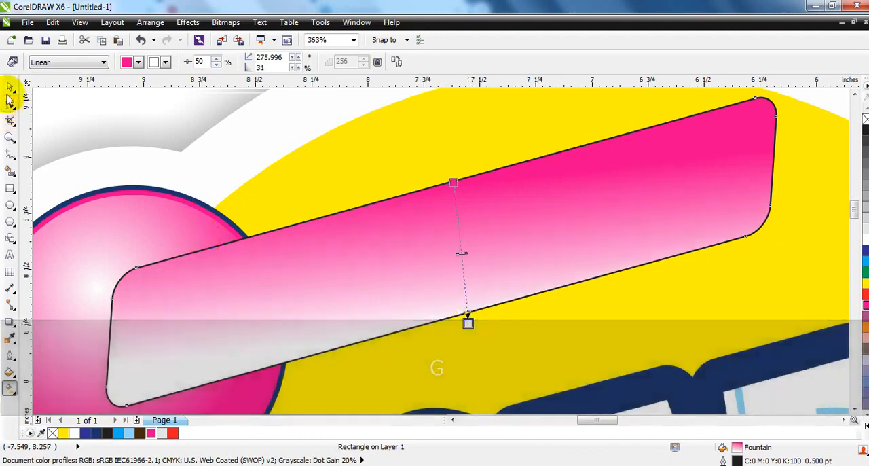
# Step: Give the label rectangle a 3 pt outline in the dark blue C100 M88 Y26 K21
pyautogui.click(8, 356)
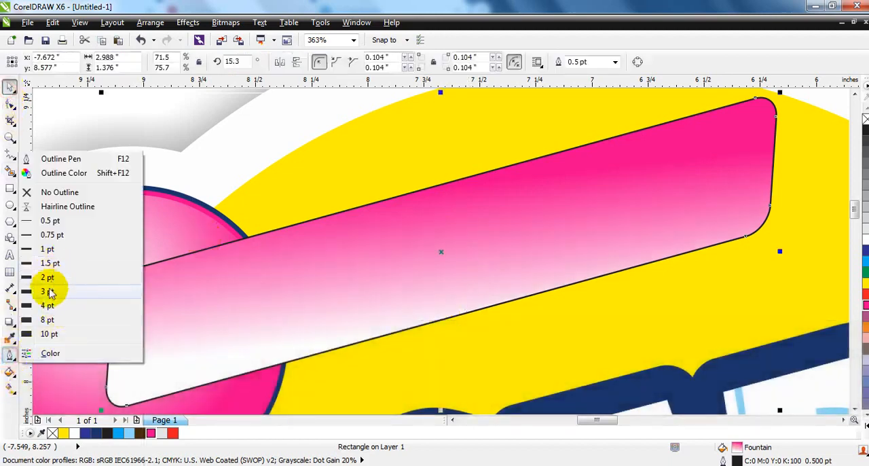
pyautogui.click(47, 292)
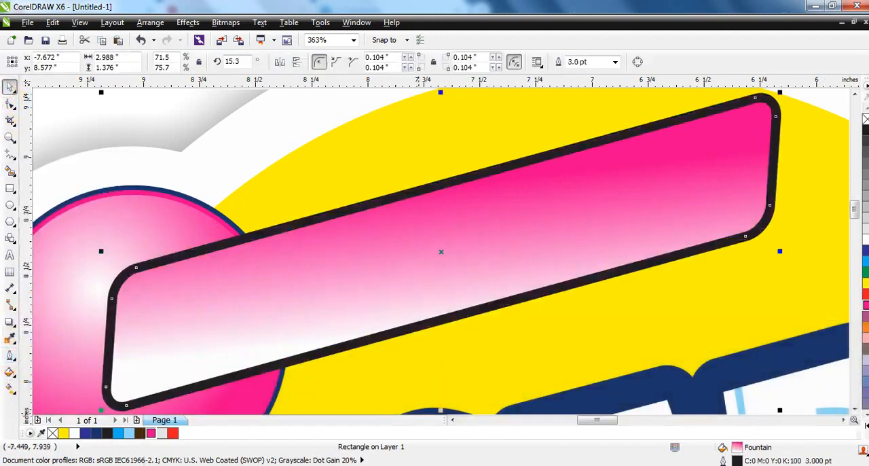
pyautogui.rightClick(95, 433)
# Step: Place a copy of the small magenta BUBBLE text on the pink label above SUPER
pyautogui.press('F3')
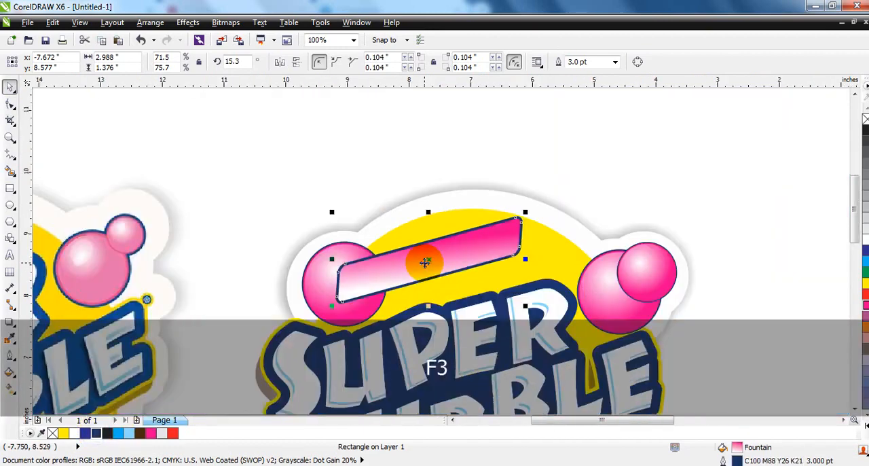
pyautogui.press('F3')
pyautogui.press('Escape')
pyautogui.moveTo(475, 378); pyautogui.dragTo(437, 263)
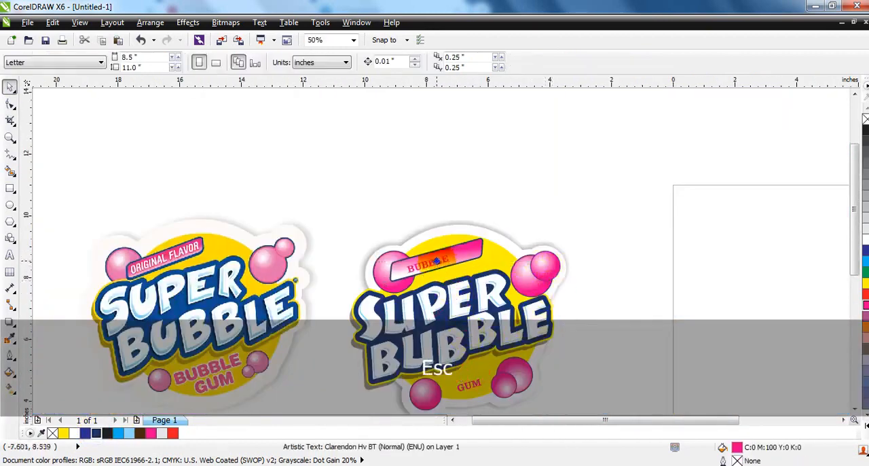
pyautogui.rightClick(438, 263)
# Step: Replace the copied text with ORIGINAL FLAVOR, fill it with white and shift it to start at the label's left end
pyautogui.click(8, 256)
pyautogui.hotkey('shift', 'Home')
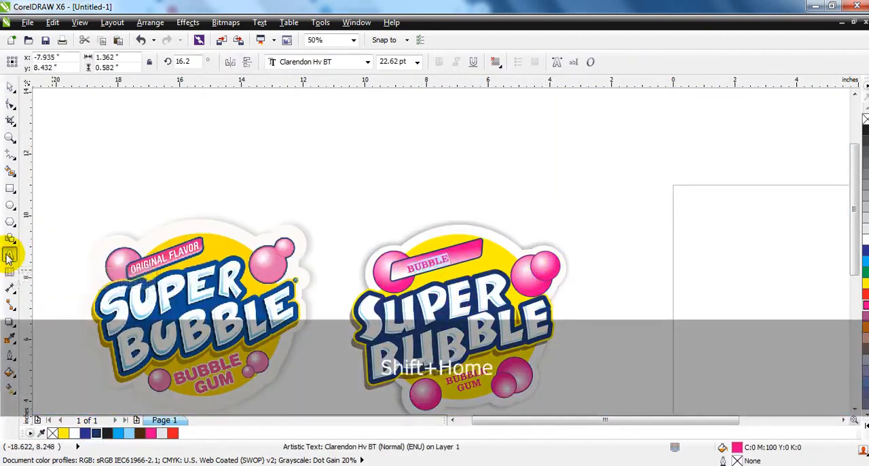
pyautogui.write('ORIGINAL FLAVOR')
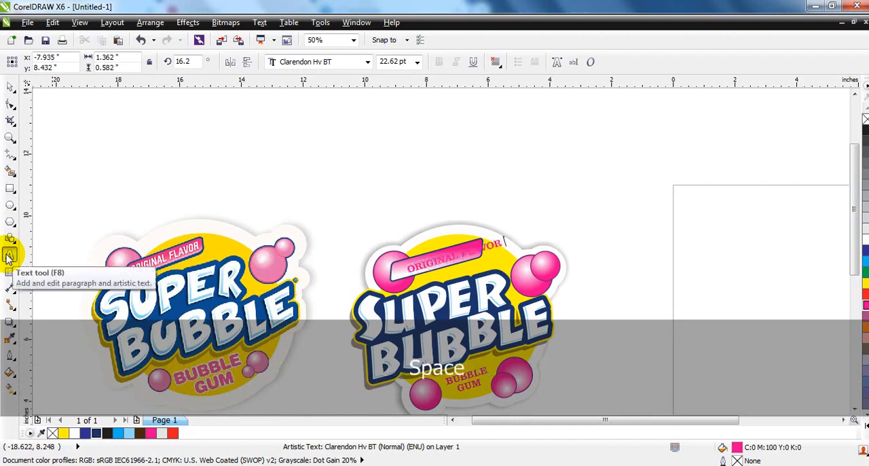
pyautogui.click(10, 87)
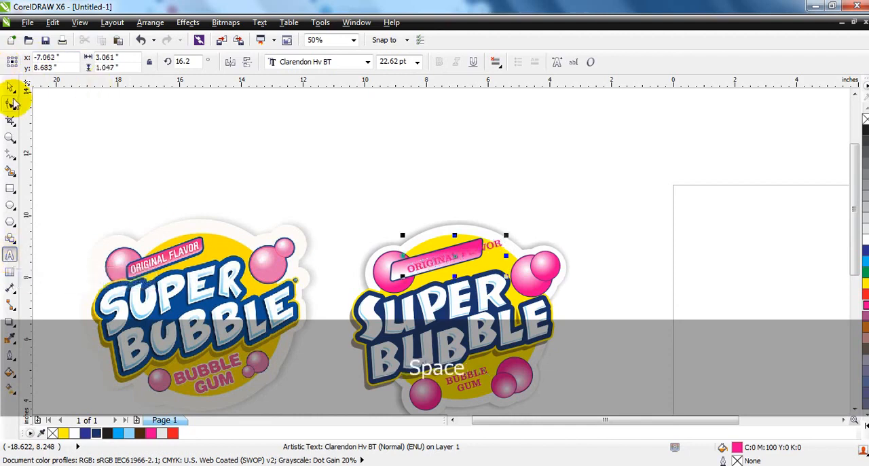
pyautogui.click(864, 240)
pyautogui.moveTo(462, 254); pyautogui.dragTo(454, 258)
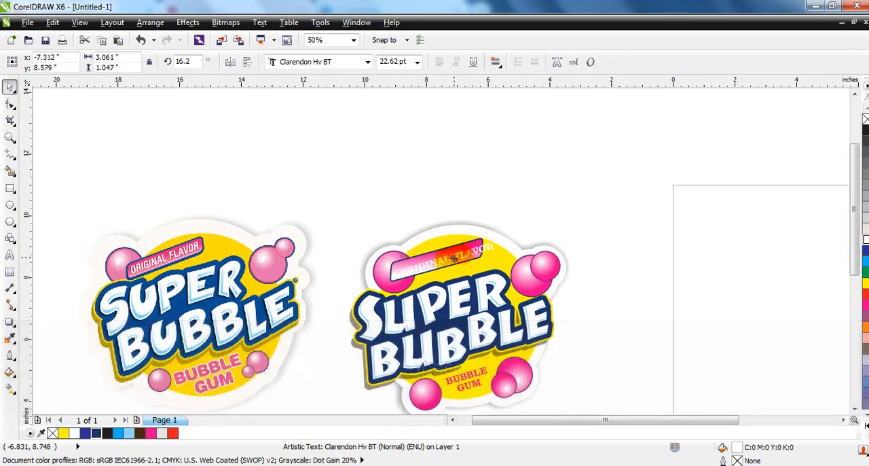
# Step: Extend the label's linear gradient so that its white end lies below the label's lower edge
pyautogui.click(465, 251)
pyautogui.press('g')
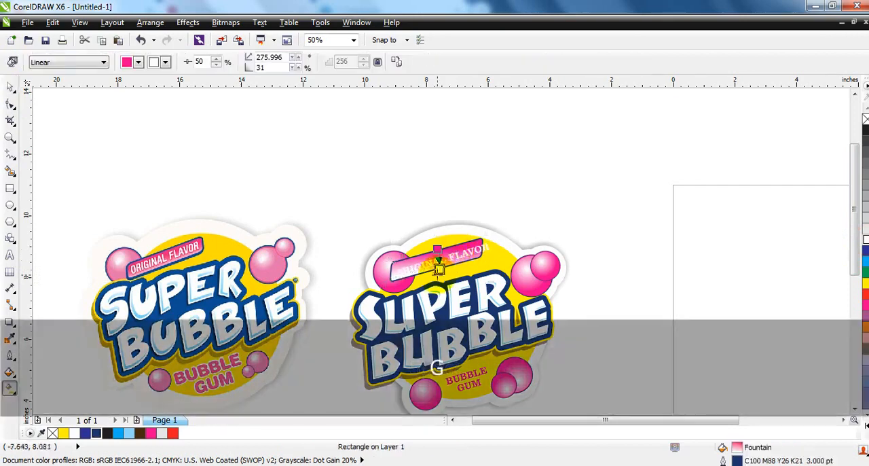
pyautogui.click(10, 87)
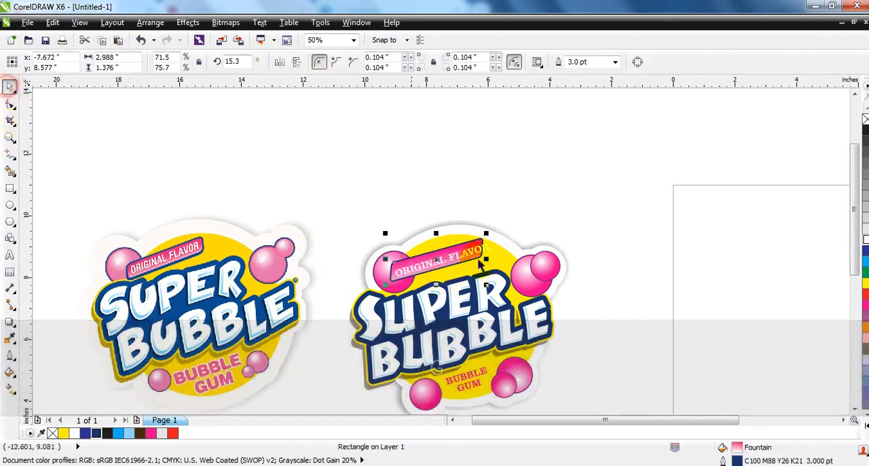
# Step: Fit the ORIGINAL FLAVOR text inside the label at about 2.82 in wide with a 15.3° rotation and convert it to curves
pyautogui.click(458, 261)
pyautogui.moveTo(493, 258); pyautogui.dragTo(484, 262)
pyautogui.click(403, 274)
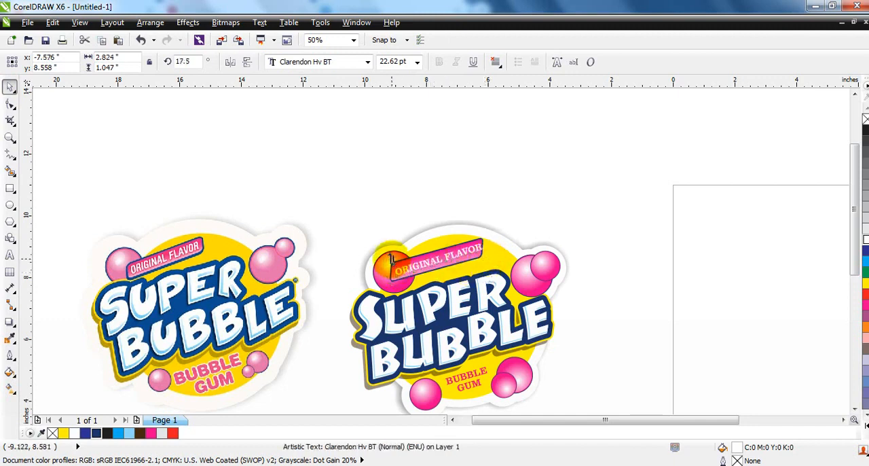
pyautogui.moveTo(391, 258); pyautogui.dragTo(392, 268)
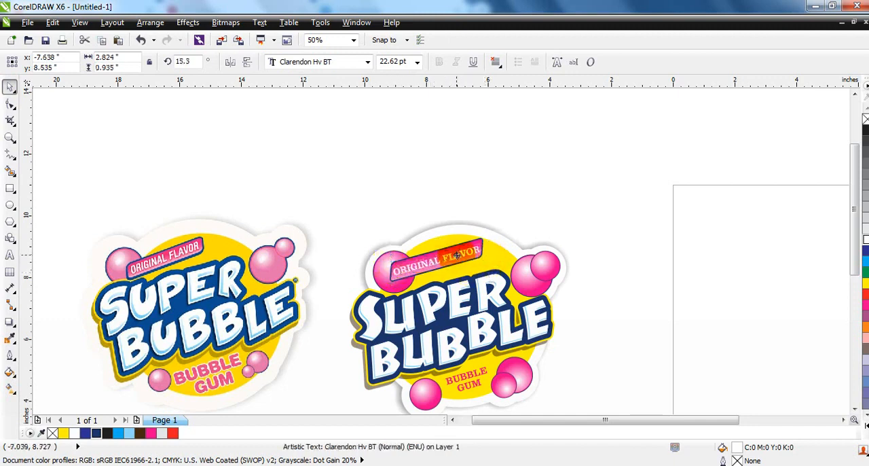
pyautogui.hotkey('ctrl', 'q')
pyautogui.press('F3')
pyautogui.press('Escape')
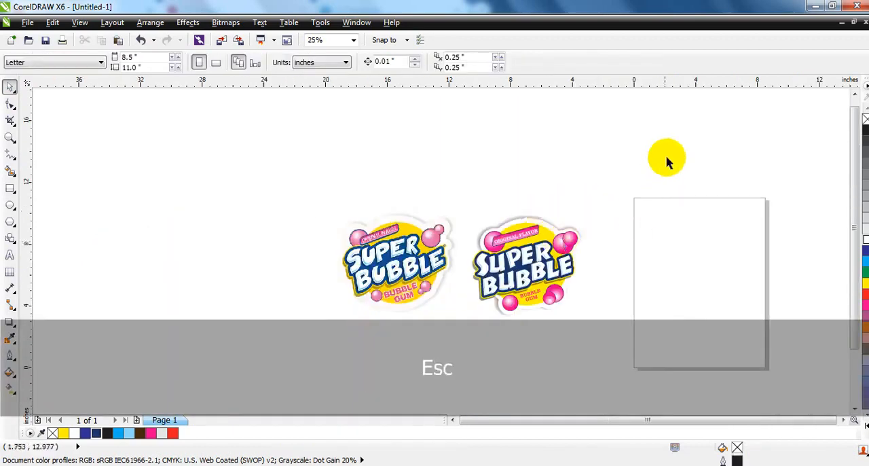
pyautogui.moveTo(668, 152); pyautogui.dragTo(388, 365)
pyautogui.hotkey('shift', 'F2')
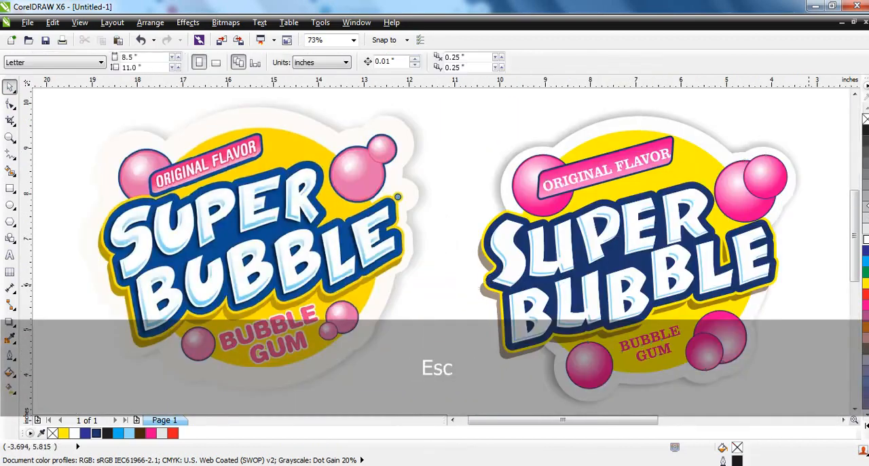